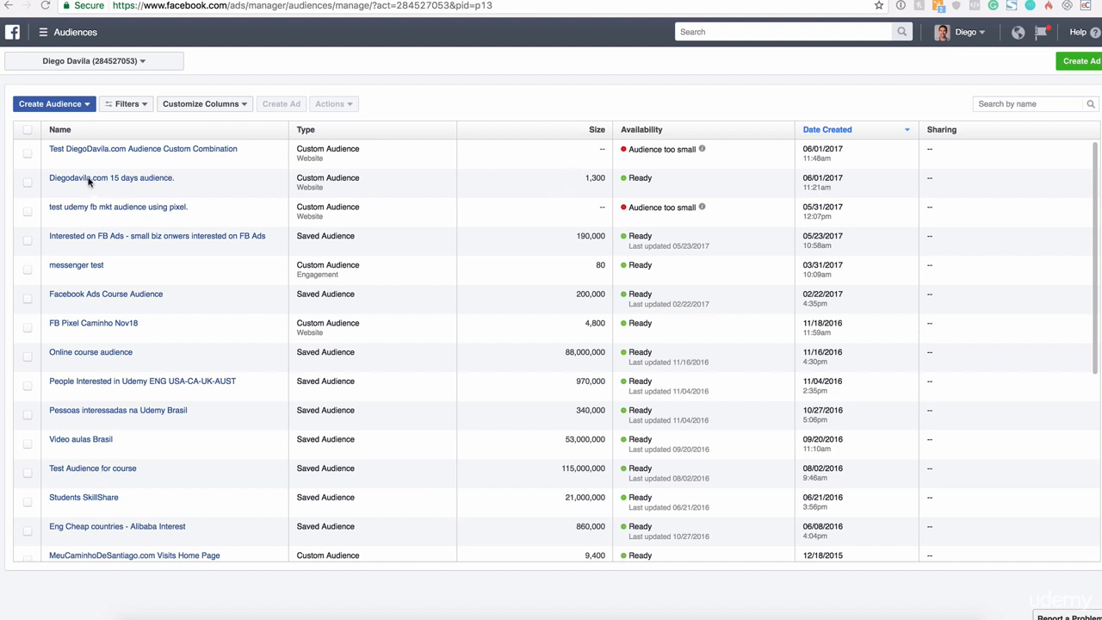
# Step: Check the availability and size of "Diegodavila.com 15 days audience." and look over the diegodavila.com home page
pyautogui.moveTo(149, 184)
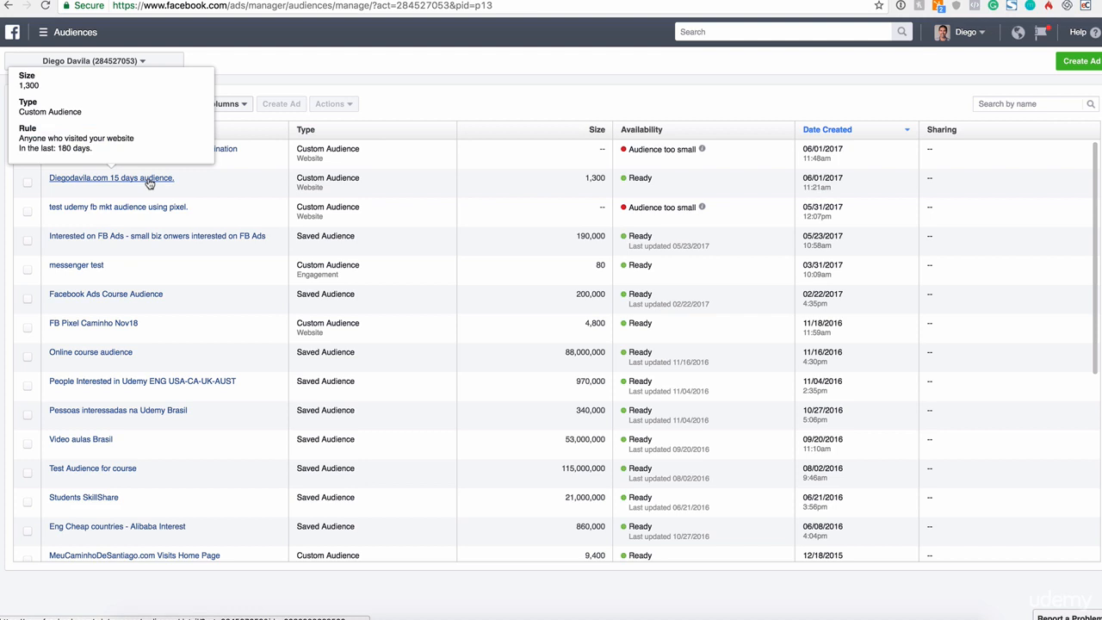
pyautogui.moveTo(652, 178); pyautogui.dragTo(629, 179)
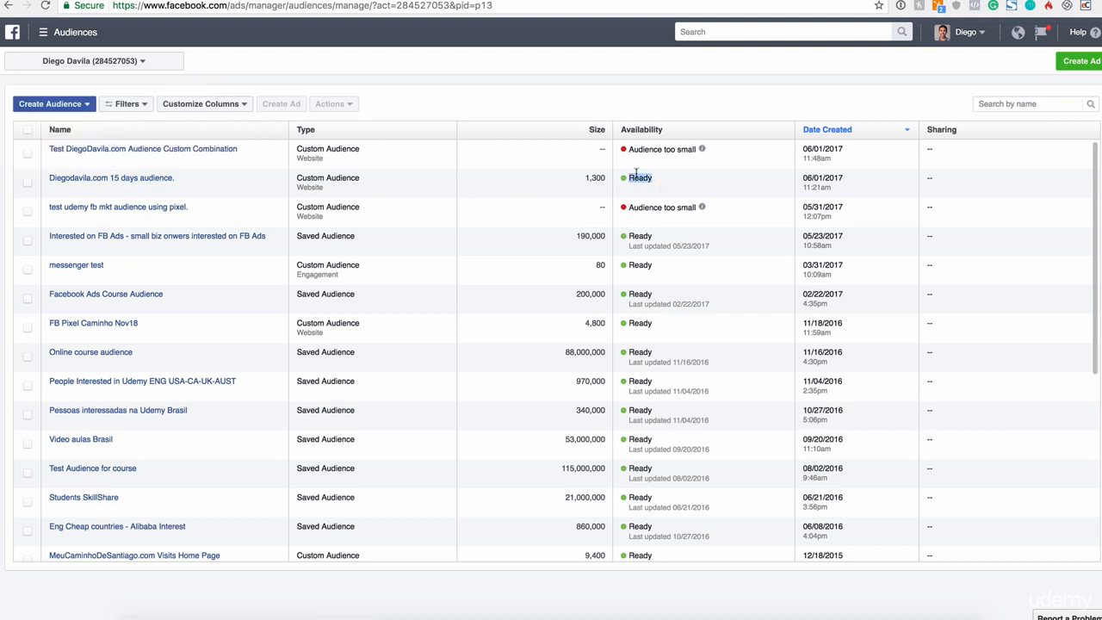
pyautogui.click(655, 177)
pyautogui.moveTo(648, 177); pyautogui.dragTo(611, 181)
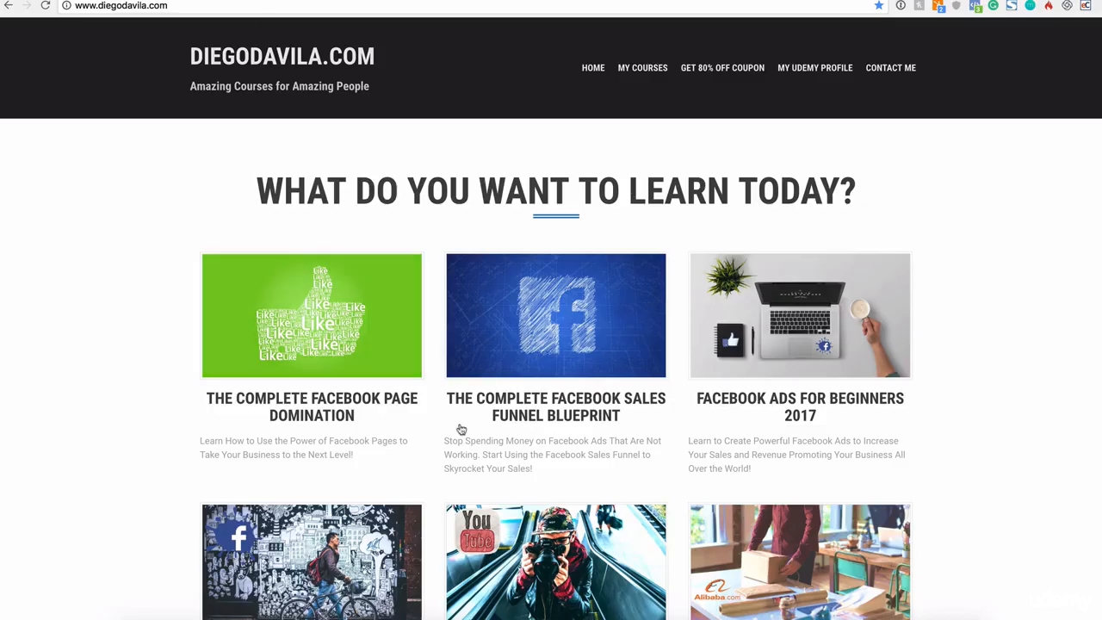
pyautogui.scroll(-5, 820, 307)
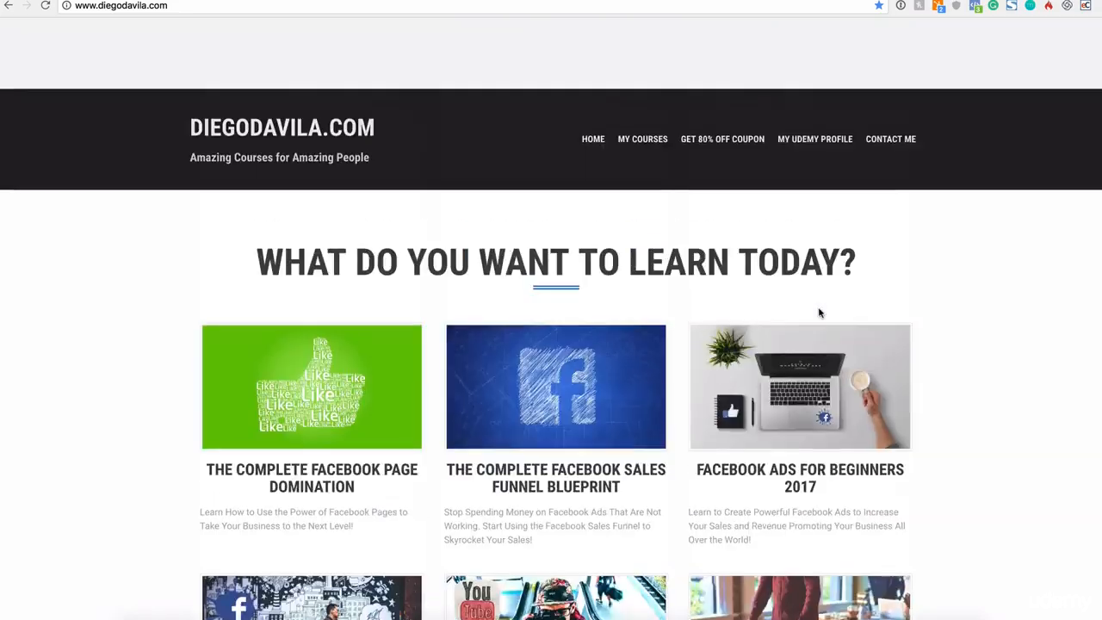
pyautogui.scroll(-1, 597, 229)
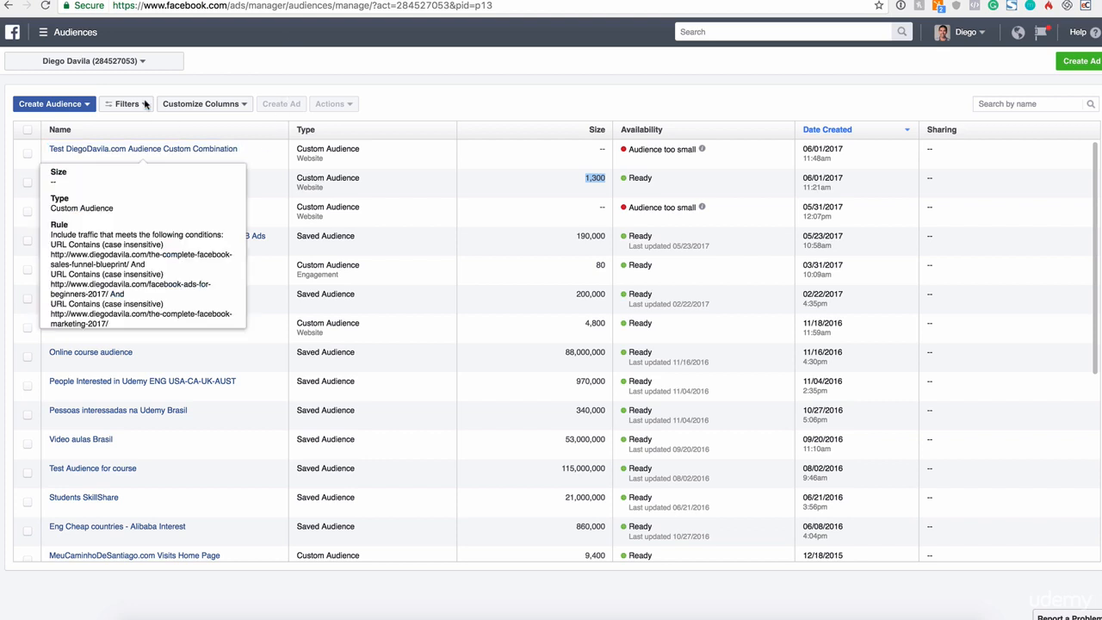
# Step: Start creating a new ad with the Traffic objective and continue to the ad set settings
pyautogui.click(1084, 61)
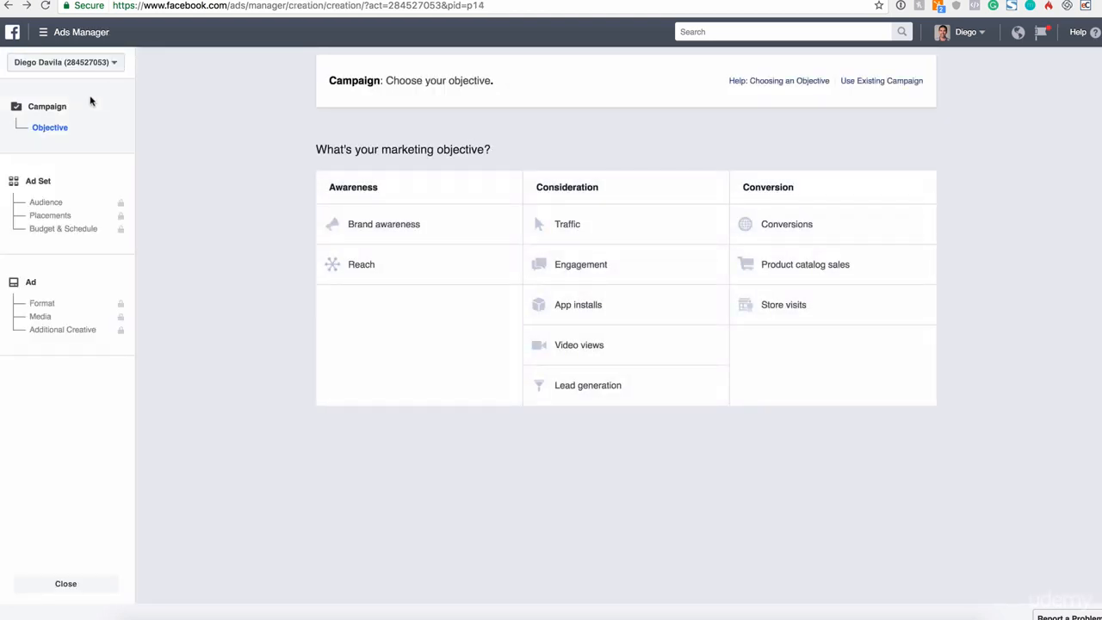
pyautogui.moveTo(339, 153); pyautogui.dragTo(462, 156)
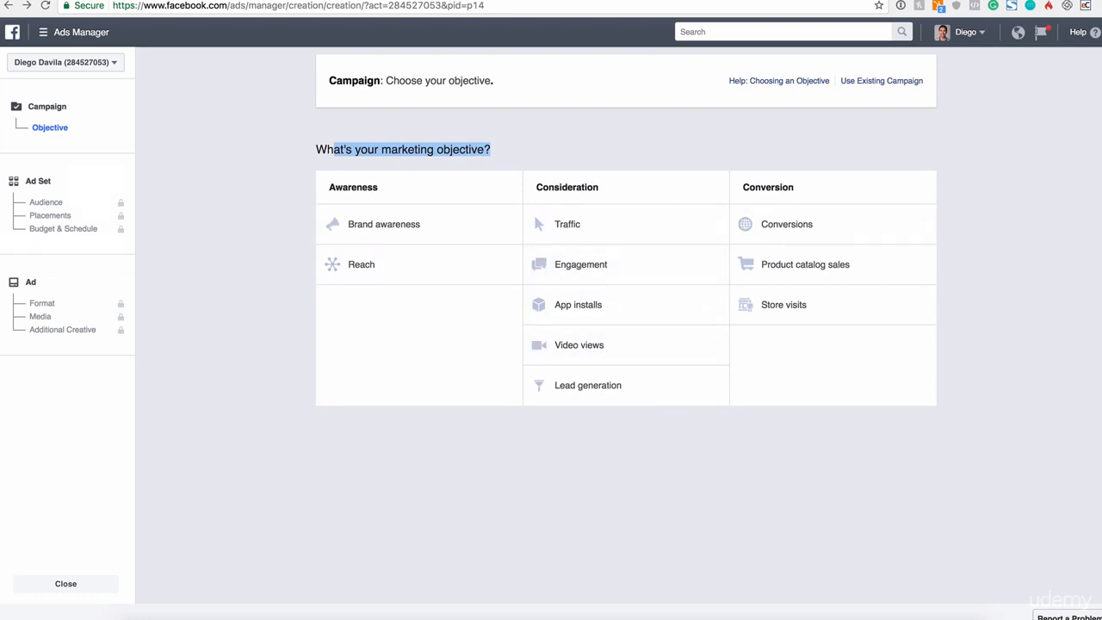
pyautogui.click(52, 130)
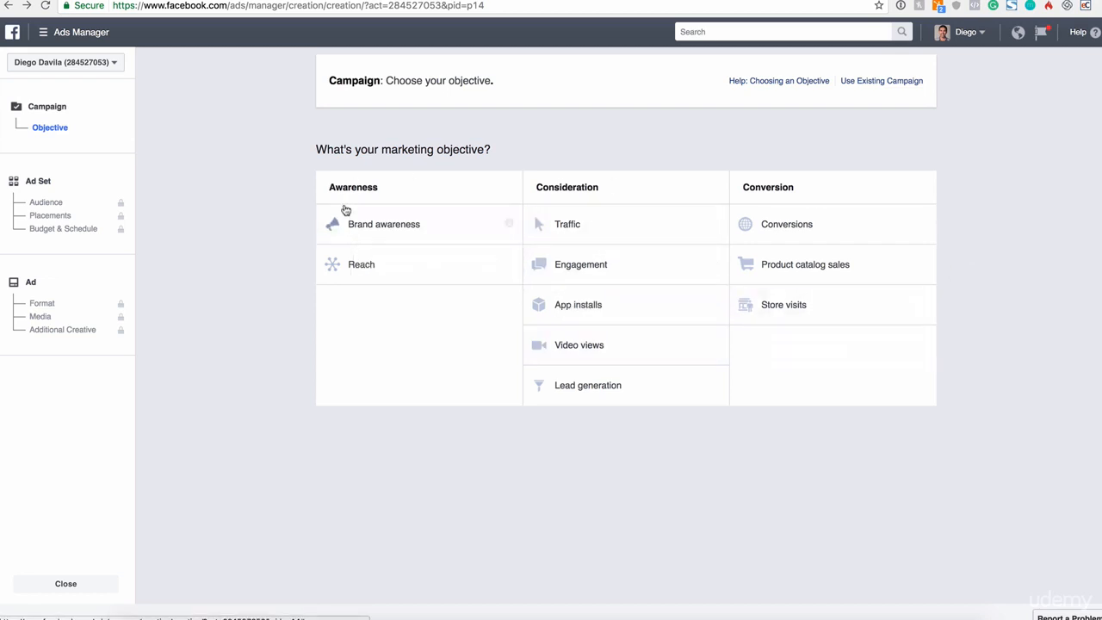
pyautogui.moveTo(324, 143); pyautogui.dragTo(503, 158)
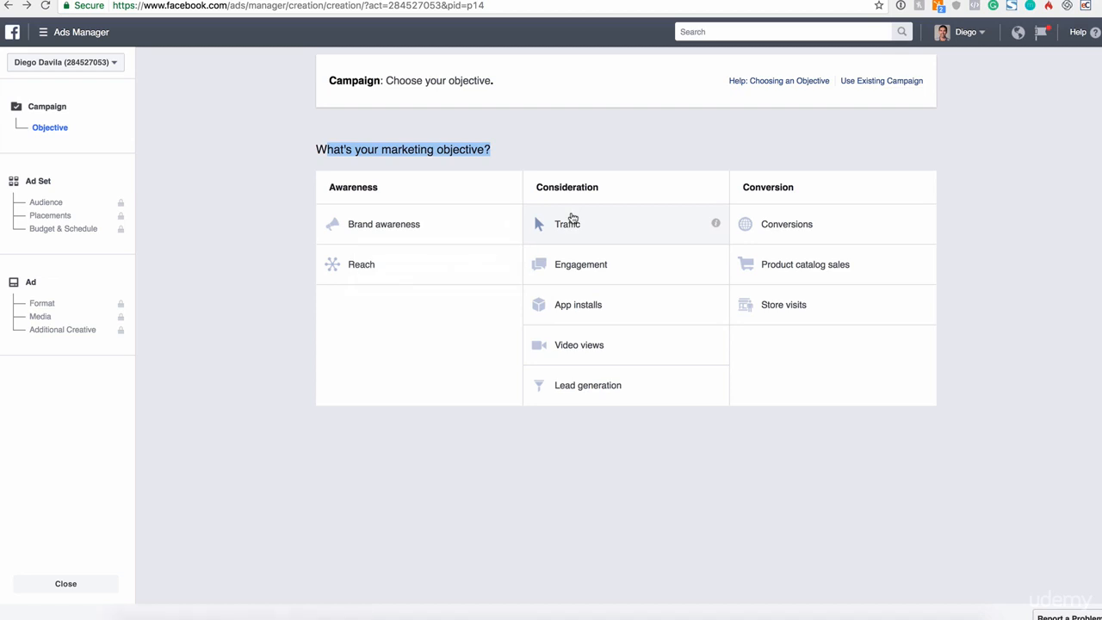
pyautogui.moveTo(547, 187); pyautogui.dragTo(606, 187)
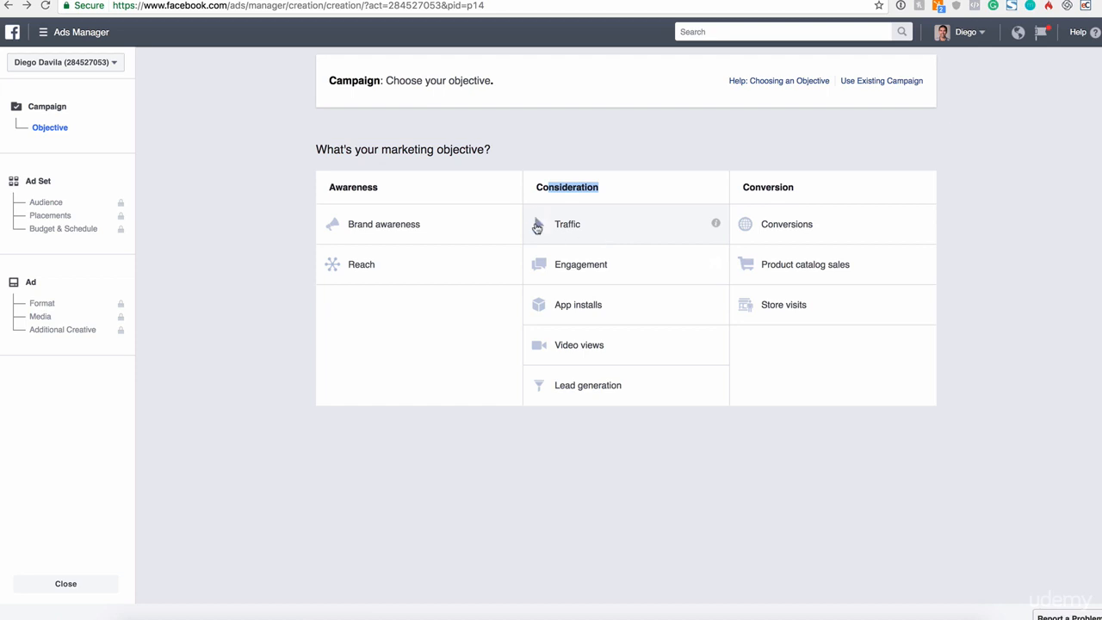
pyautogui.click(563, 228)
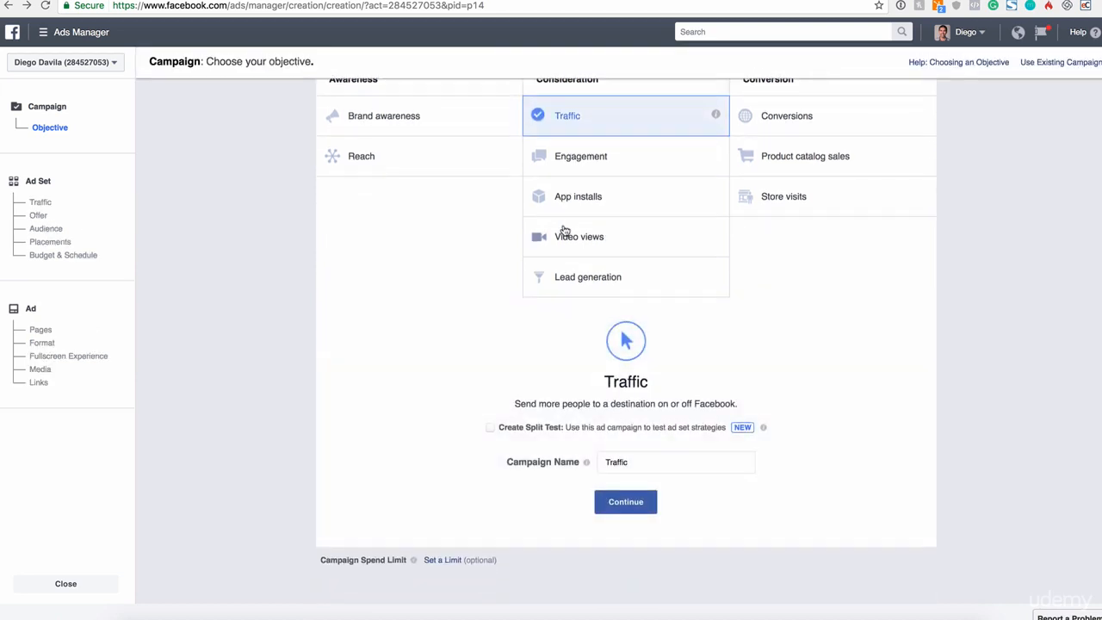
pyautogui.click(644, 506)
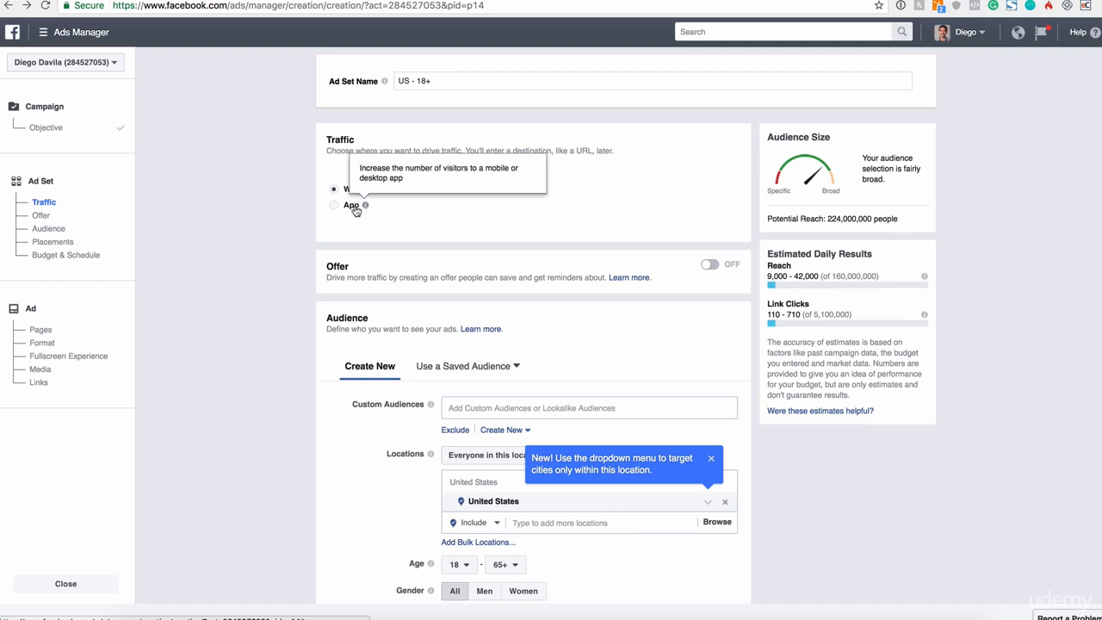
# Step: Add the custom audience "Diegodavila.com 15 days audience." to the ad set and dismiss the location targeting tip
pyautogui.moveTo(348, 190); pyautogui.dragTo(378, 194)
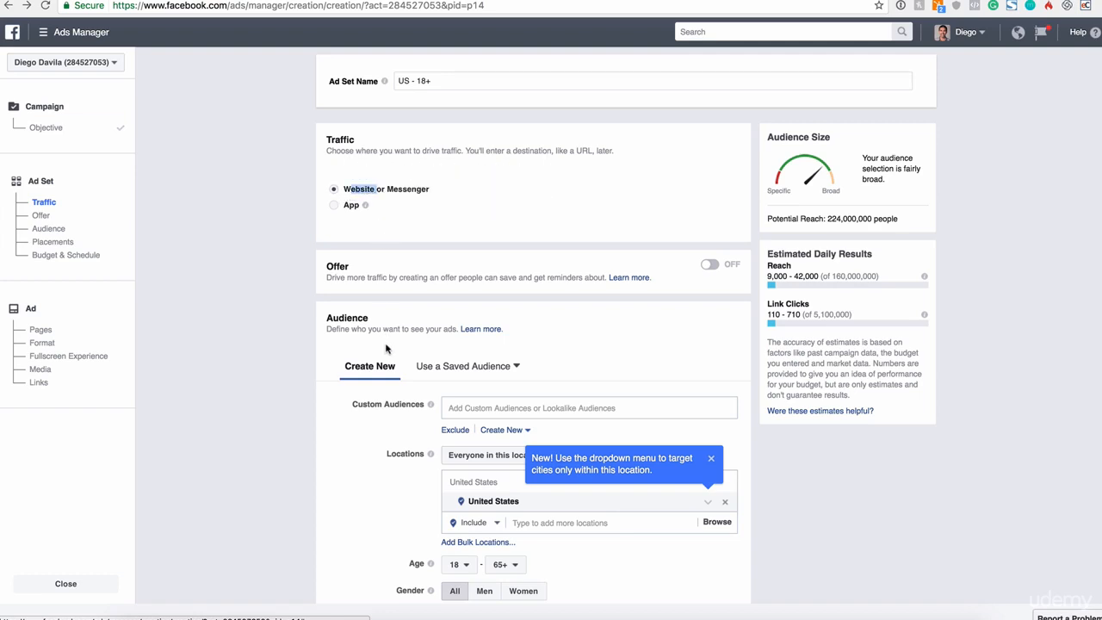
pyautogui.scroll(-3, 385, 348)
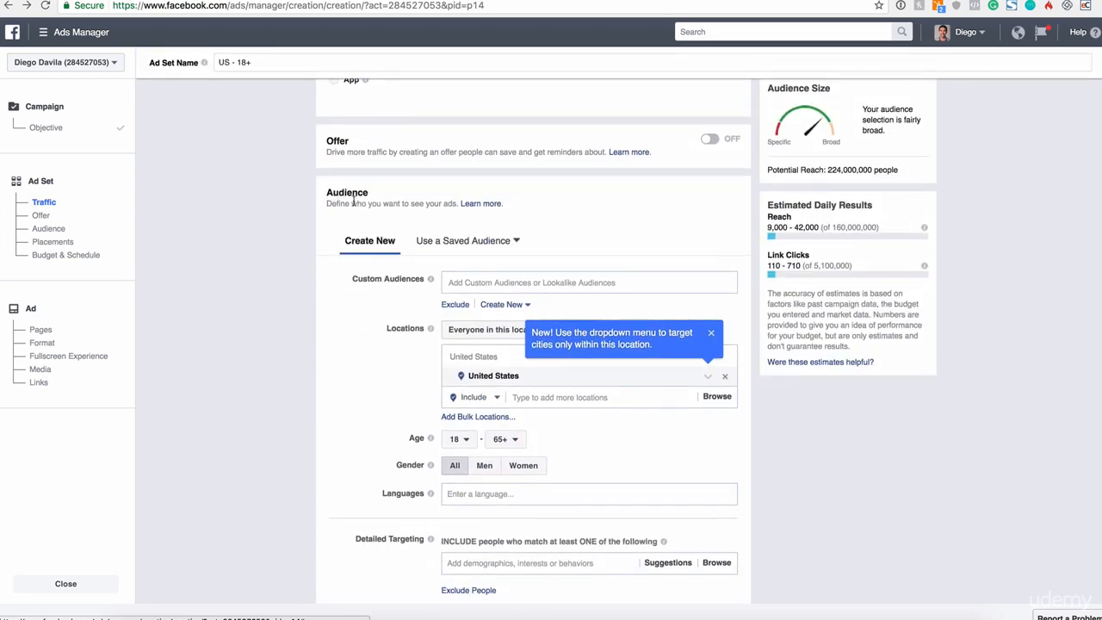
pyautogui.click(468, 287)
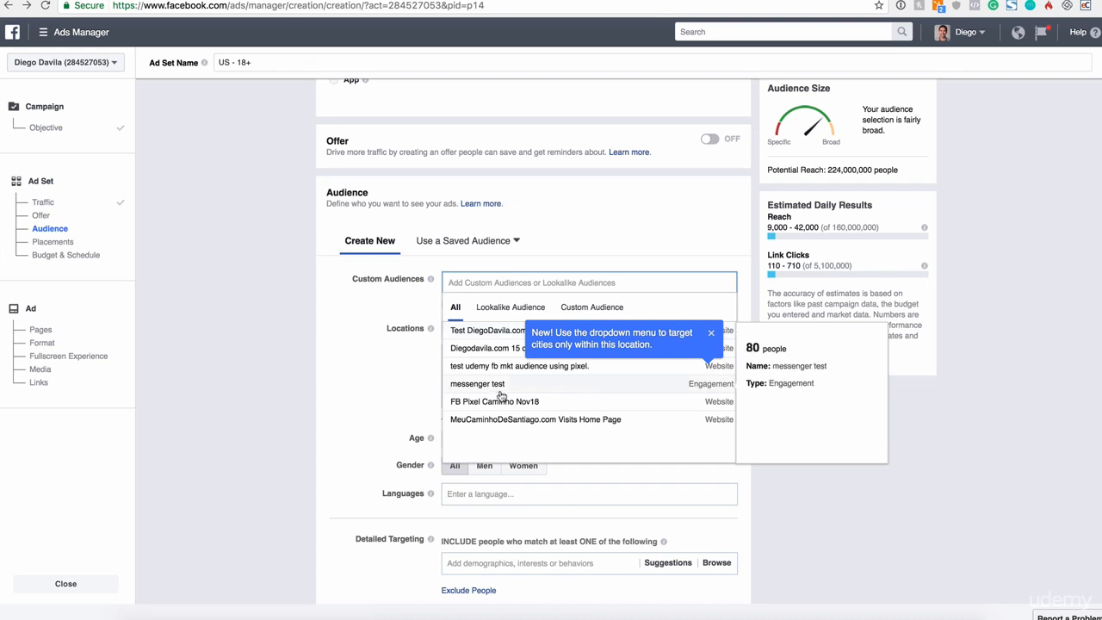
pyautogui.click(483, 355)
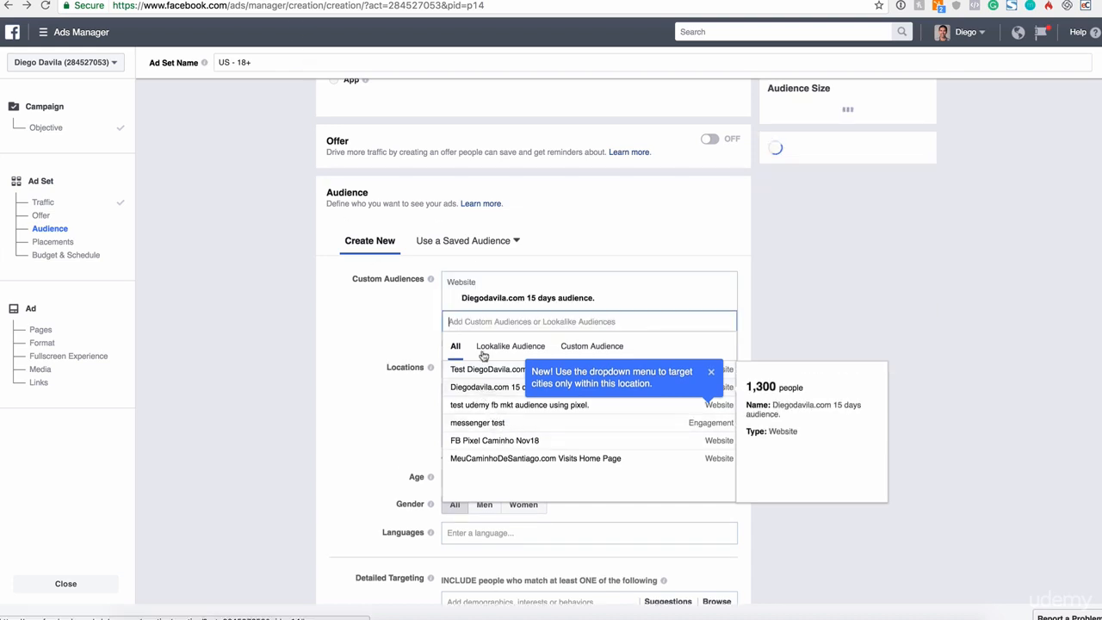
pyautogui.click(612, 244)
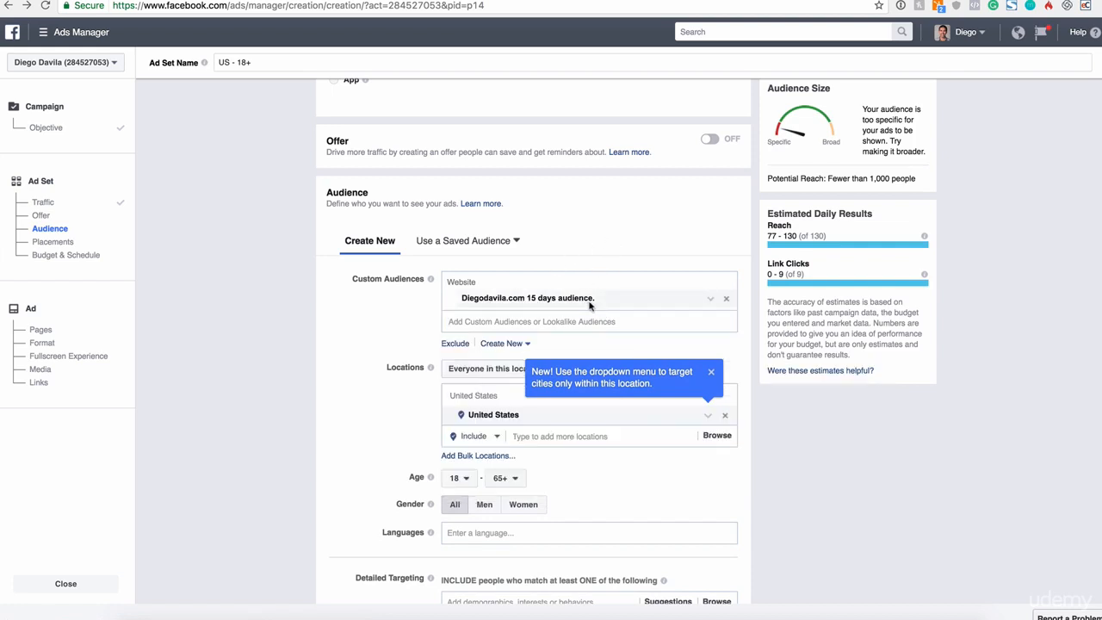
pyautogui.click(711, 372)
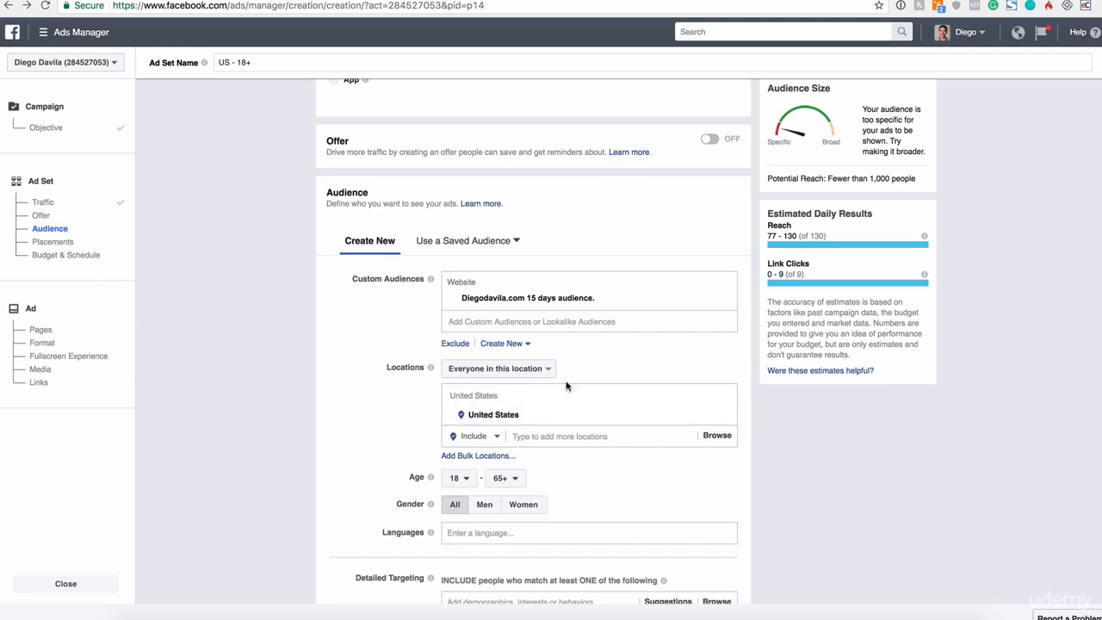
# Step: Set the minimum age of the ad set's audience to 26
pyautogui.scroll(-3, 551, 368)
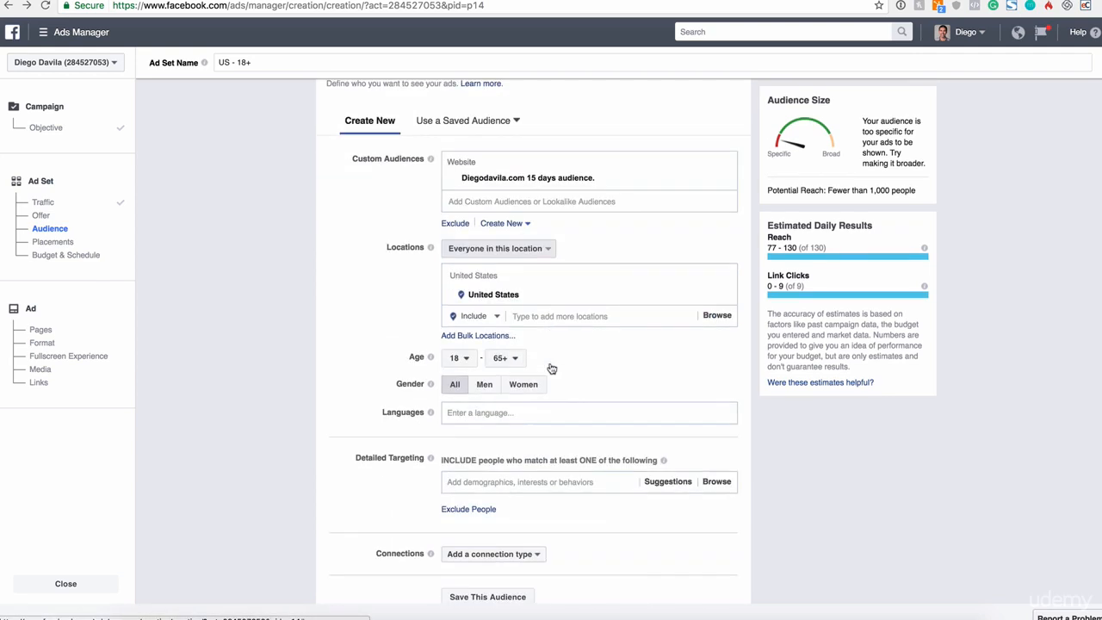
pyautogui.moveTo(386, 247); pyautogui.dragTo(414, 247)
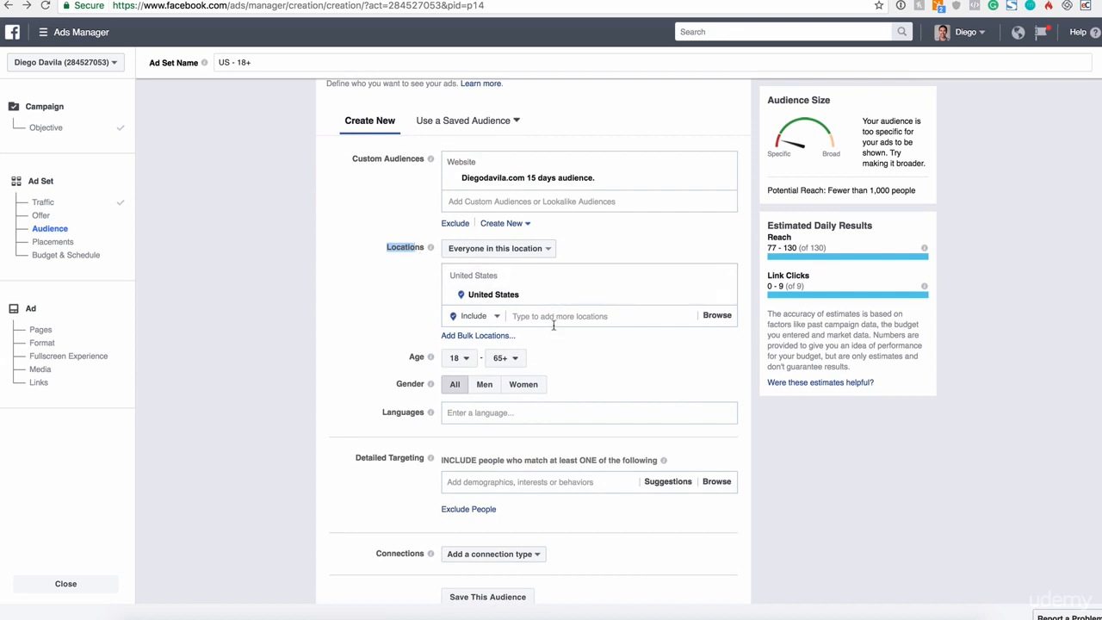
pyautogui.click(457, 358)
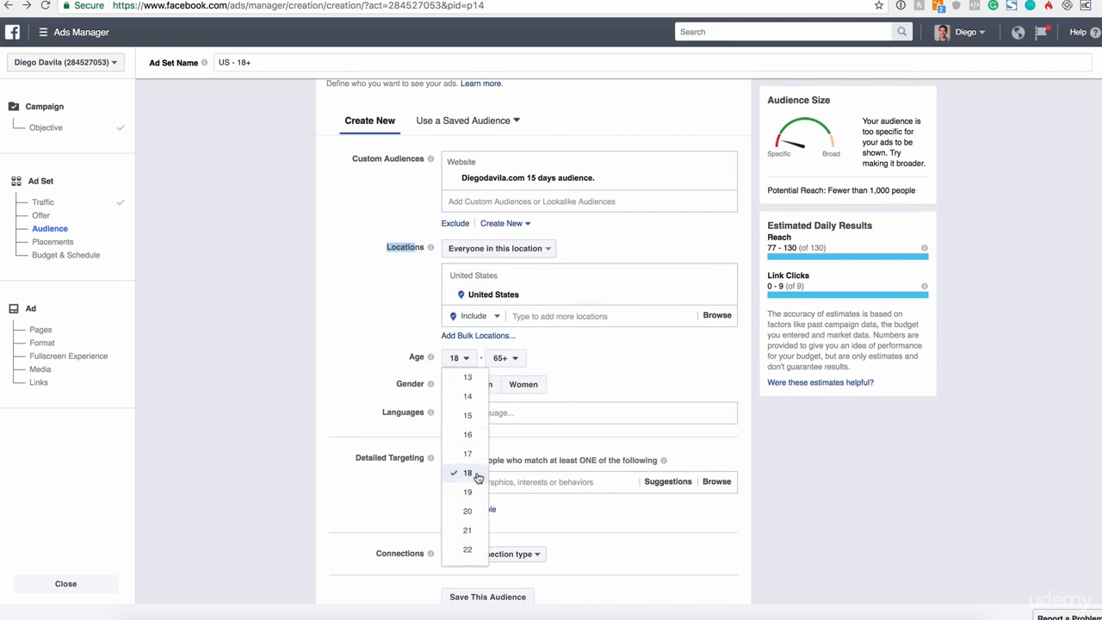
pyautogui.scroll(-2, 470, 477)
pyautogui.click(463, 492)
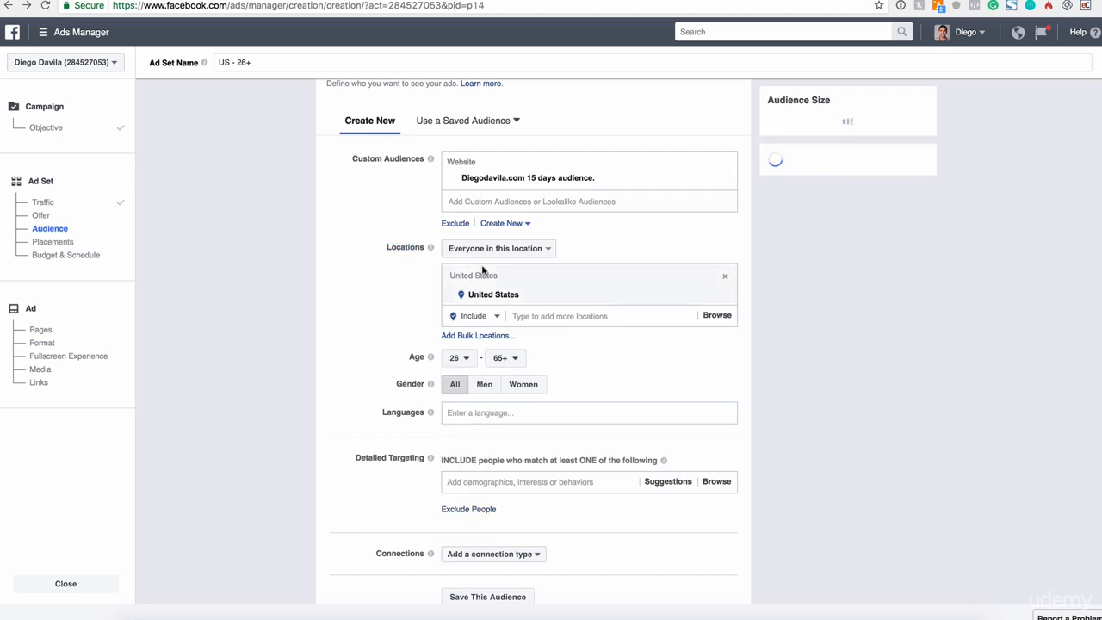
# Step: Add the country United Kingdom to the ad set's included locations
pyautogui.click(572, 317)
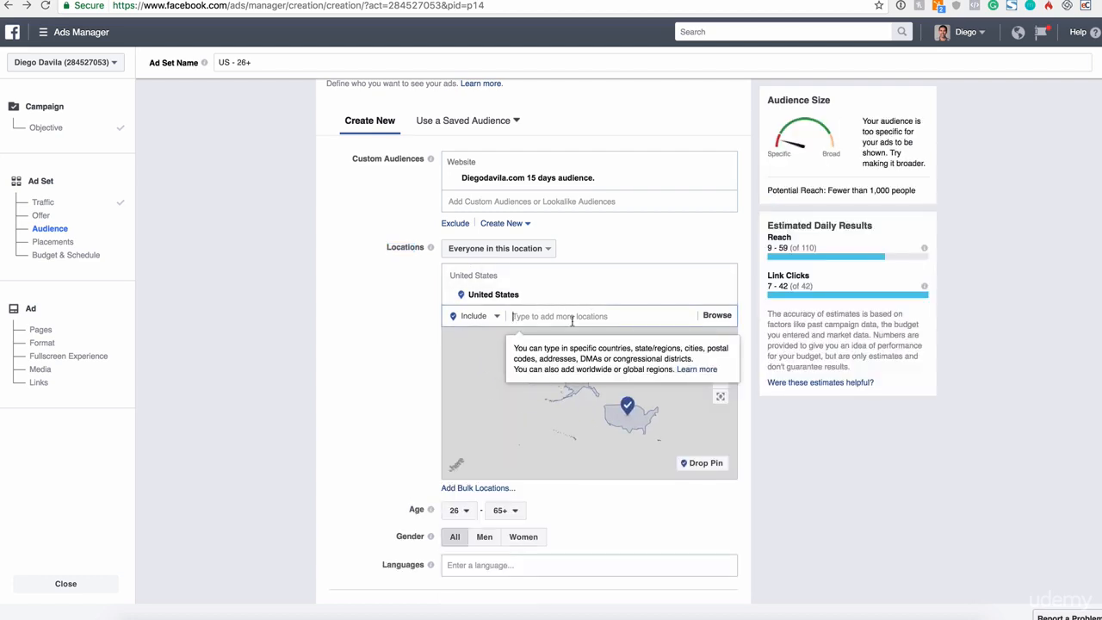
pyautogui.write('unike')
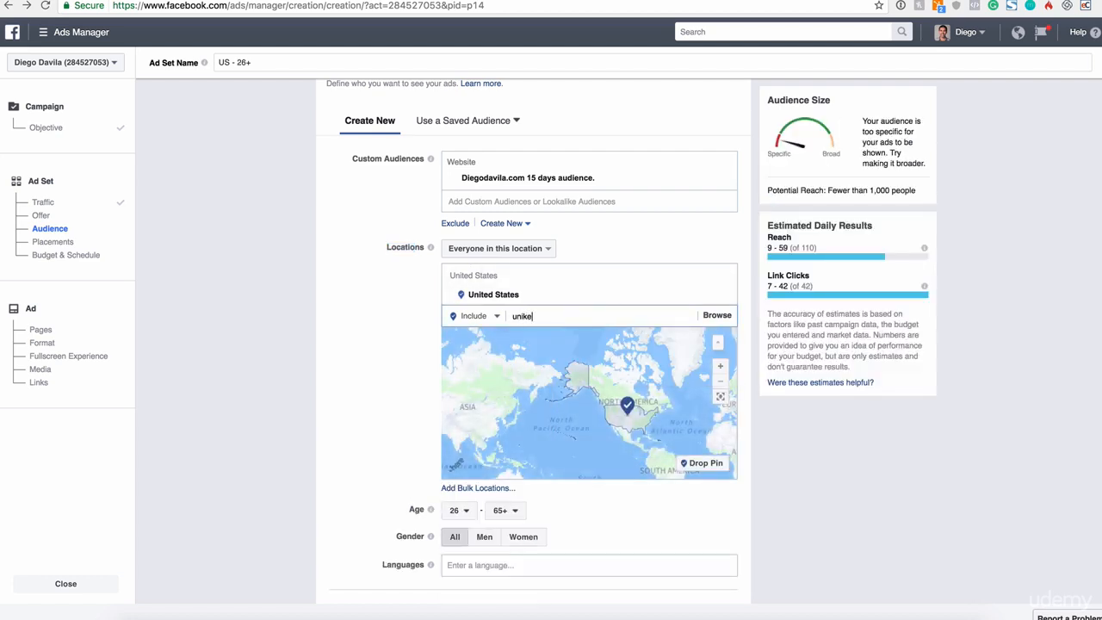
pyautogui.press('BackSpace')
pyautogui.press('BackSpace')
pyautogui.write('t')
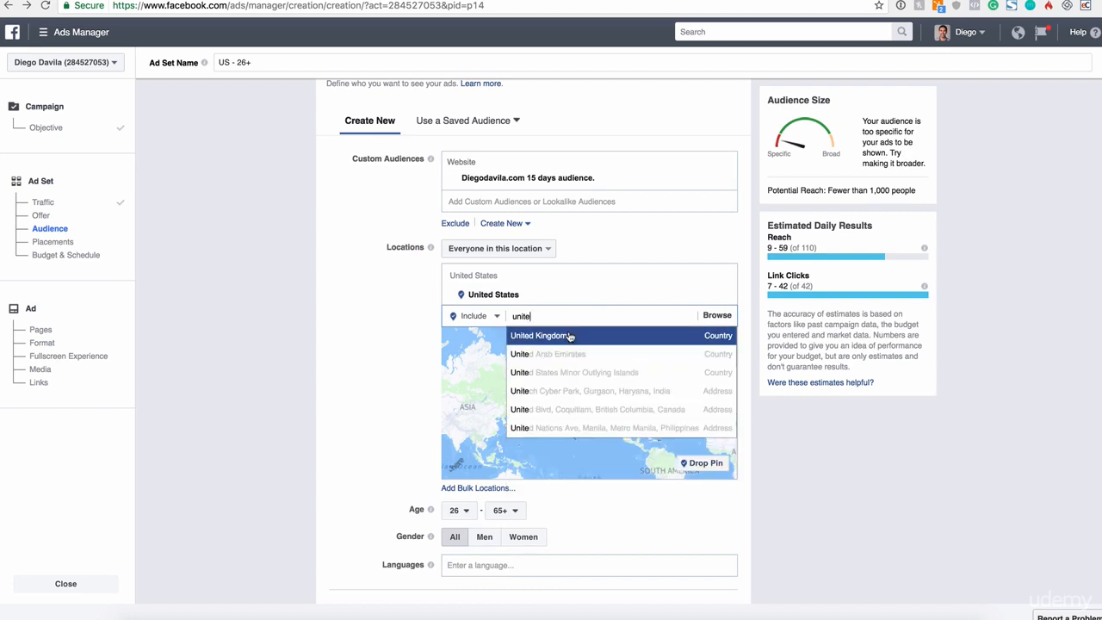
pyautogui.click(569, 336)
# Step: Include the countries Canada and Australia in the ad set's targeted locations
pyautogui.write('can')
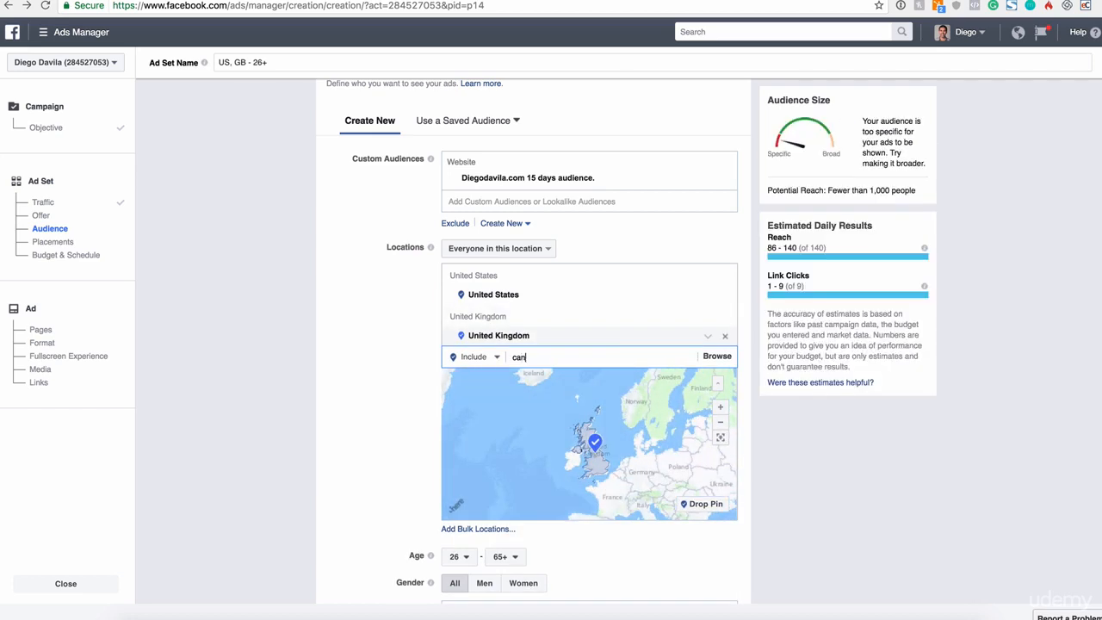
pyautogui.write('ada')
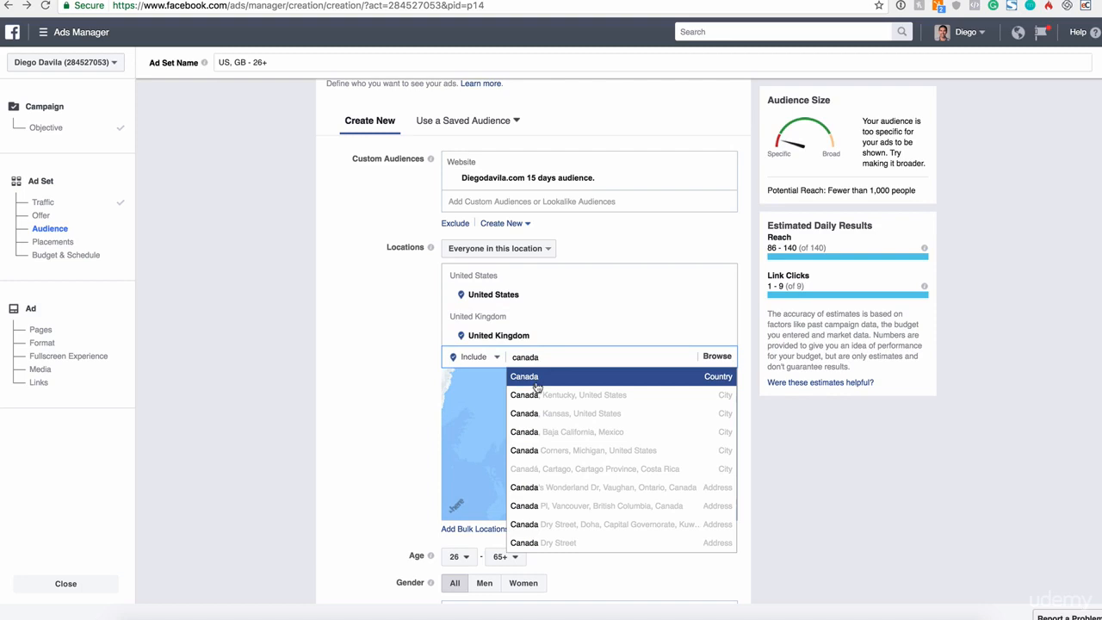
pyautogui.click(536, 384)
pyautogui.write('aust')
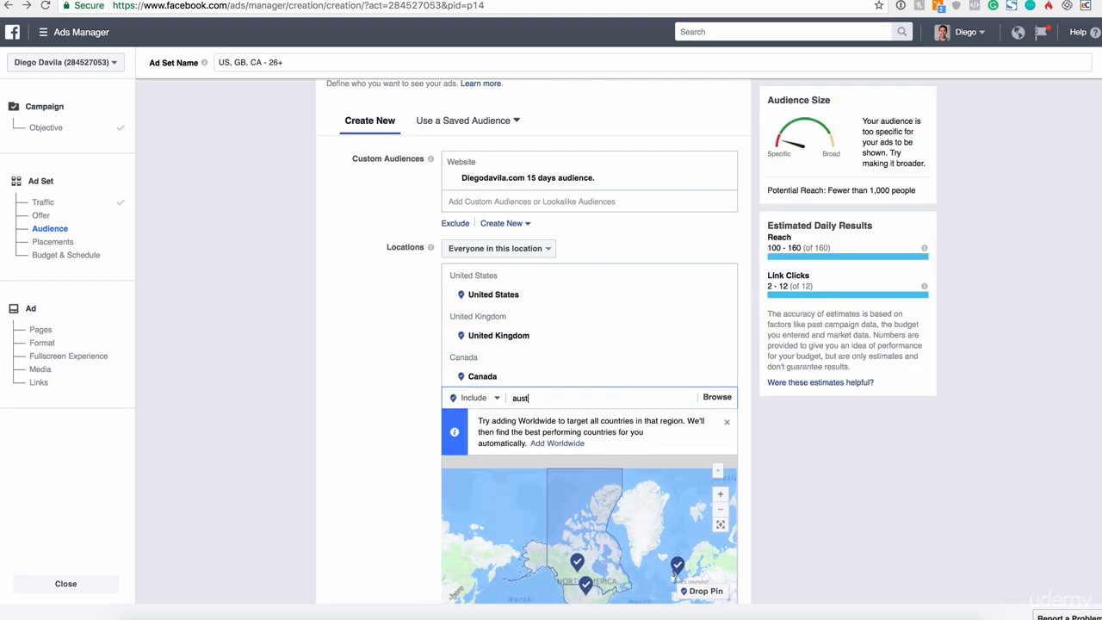
pyautogui.write('ra')
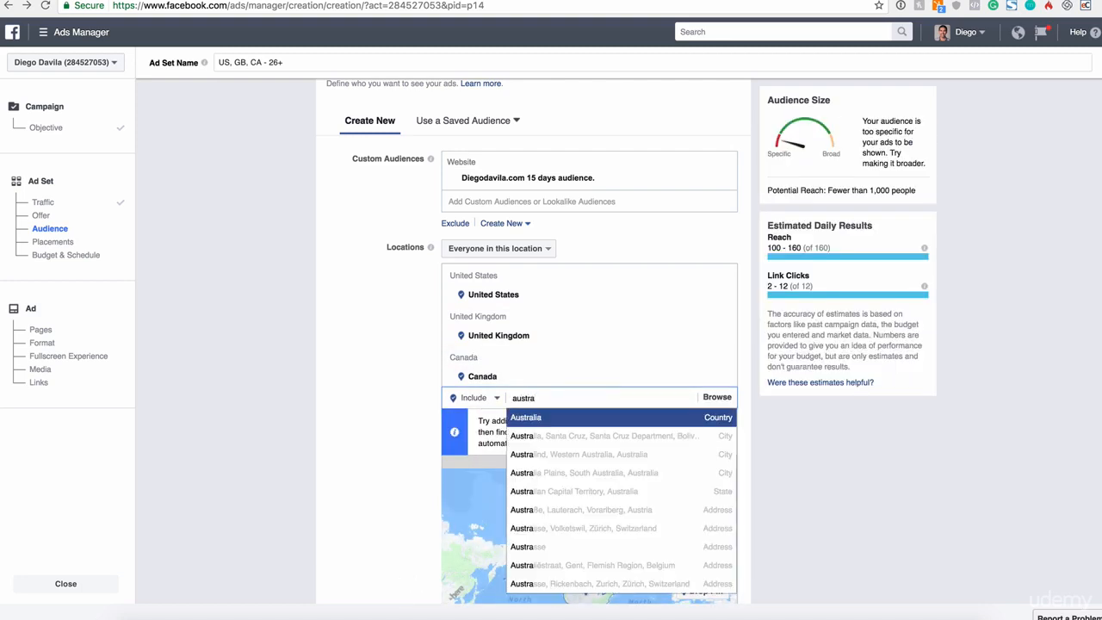
pyautogui.click(527, 419)
# Step: Set the minimum age of the targeted audience to 30
pyautogui.scroll(-4, 540, 445)
pyautogui.scroll(2, 593, 370)
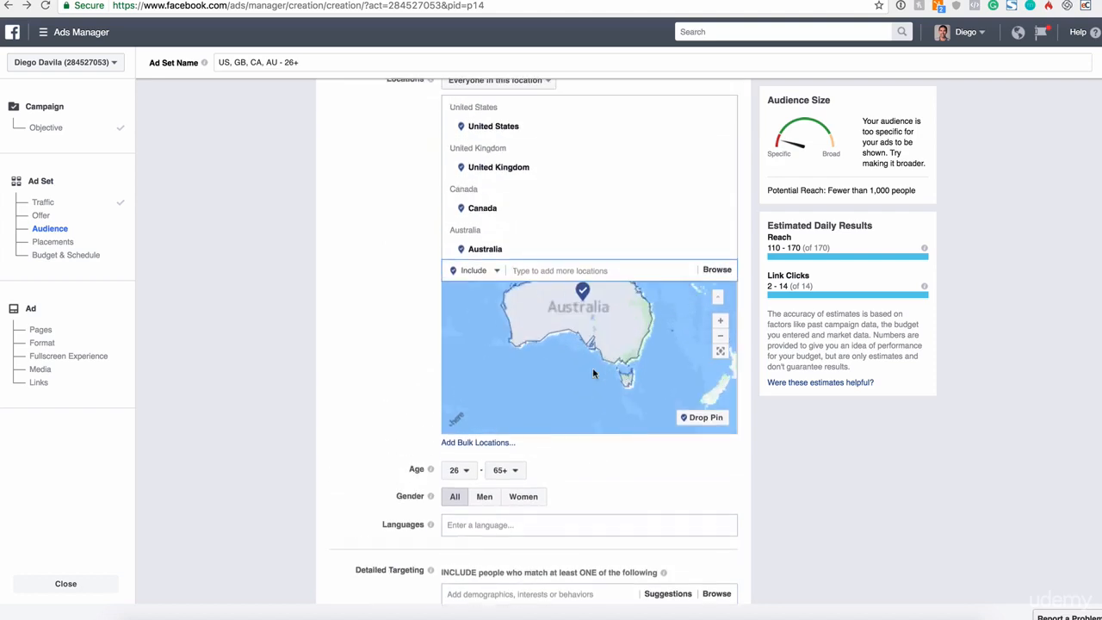
pyautogui.scroll(-2, 422, 465)
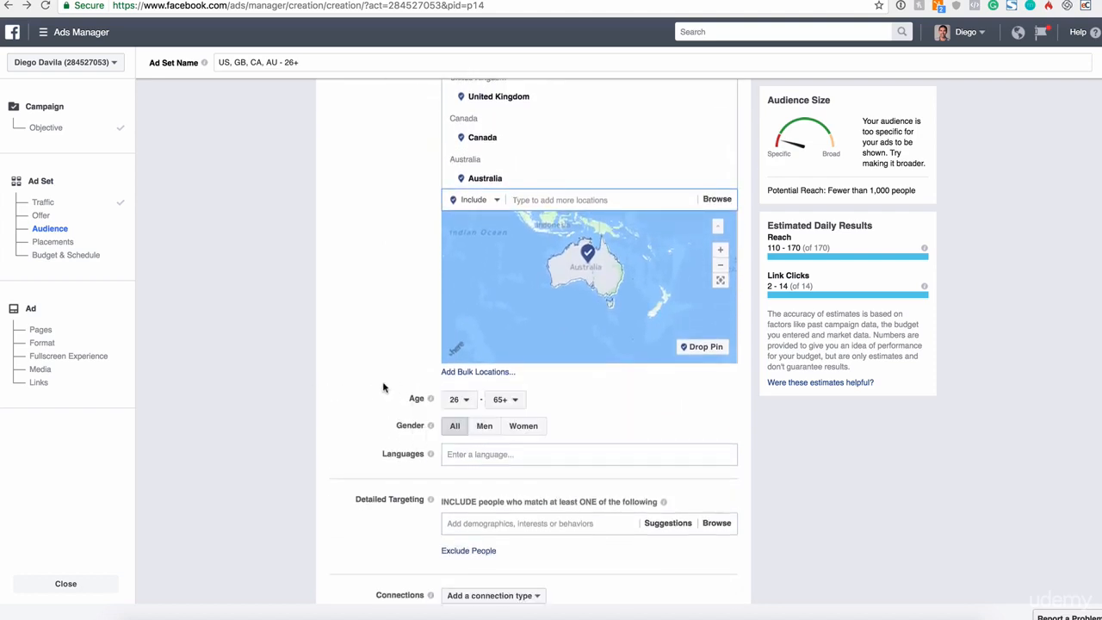
pyautogui.click(456, 402)
pyautogui.scroll(-4, 463, 516)
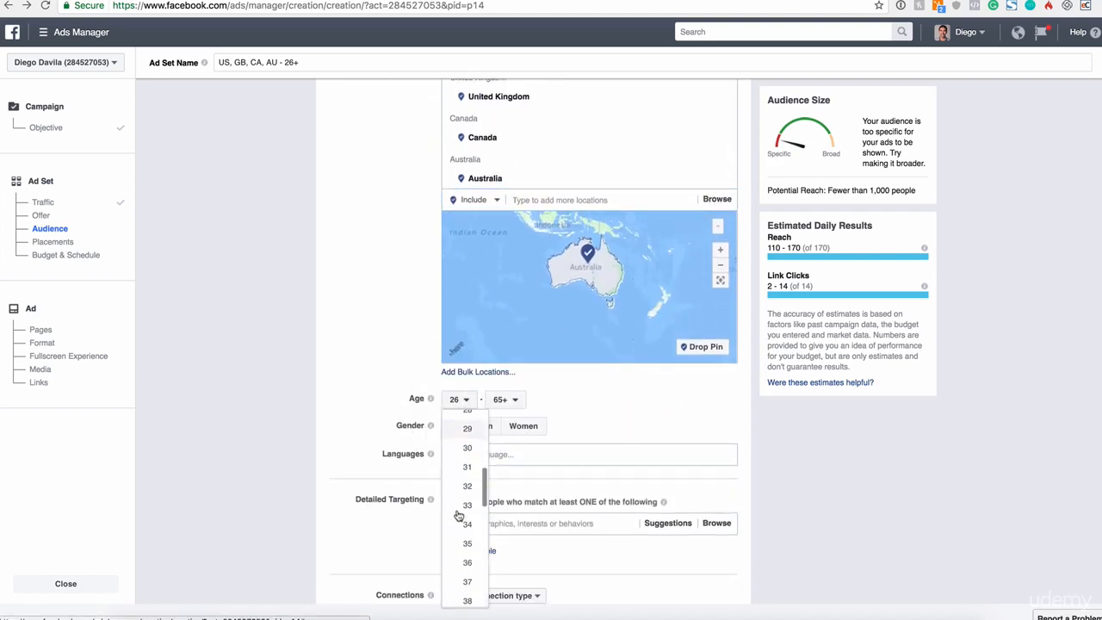
pyautogui.scroll(2, 467, 447)
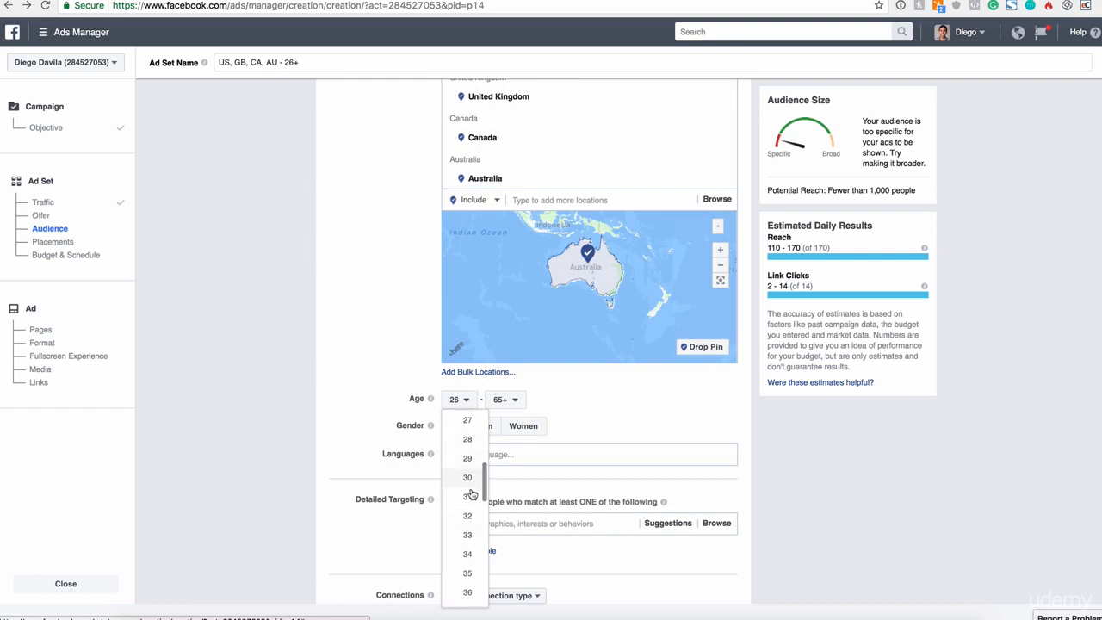
pyautogui.click(470, 484)
# Step: Set the maximum age of the ad set's audience to 55
pyautogui.click(504, 401)
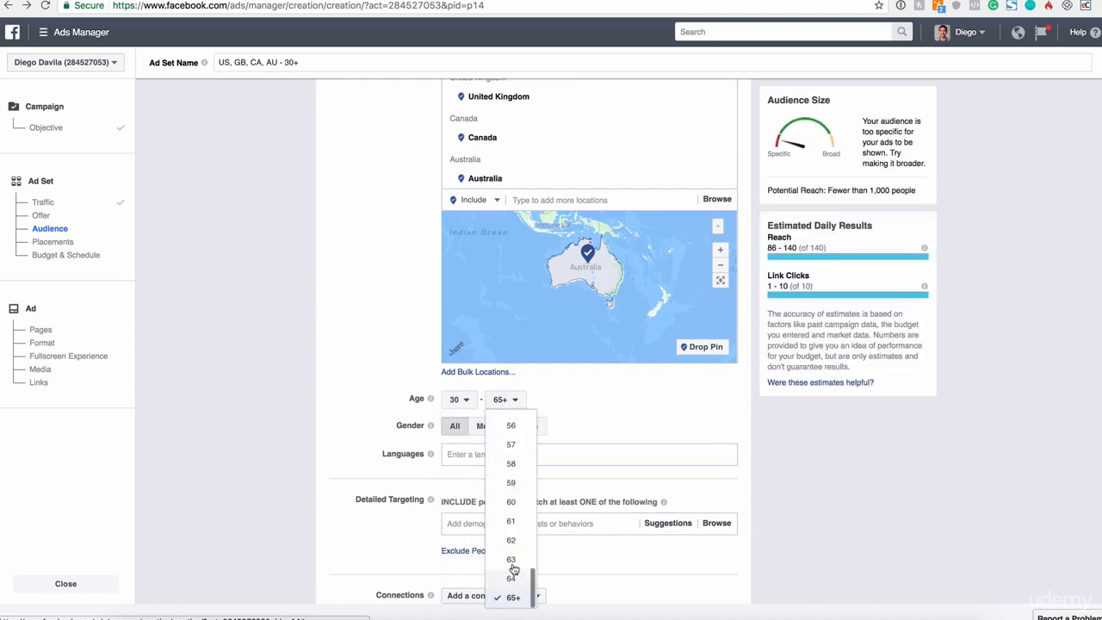
pyautogui.scroll(1, 514, 494)
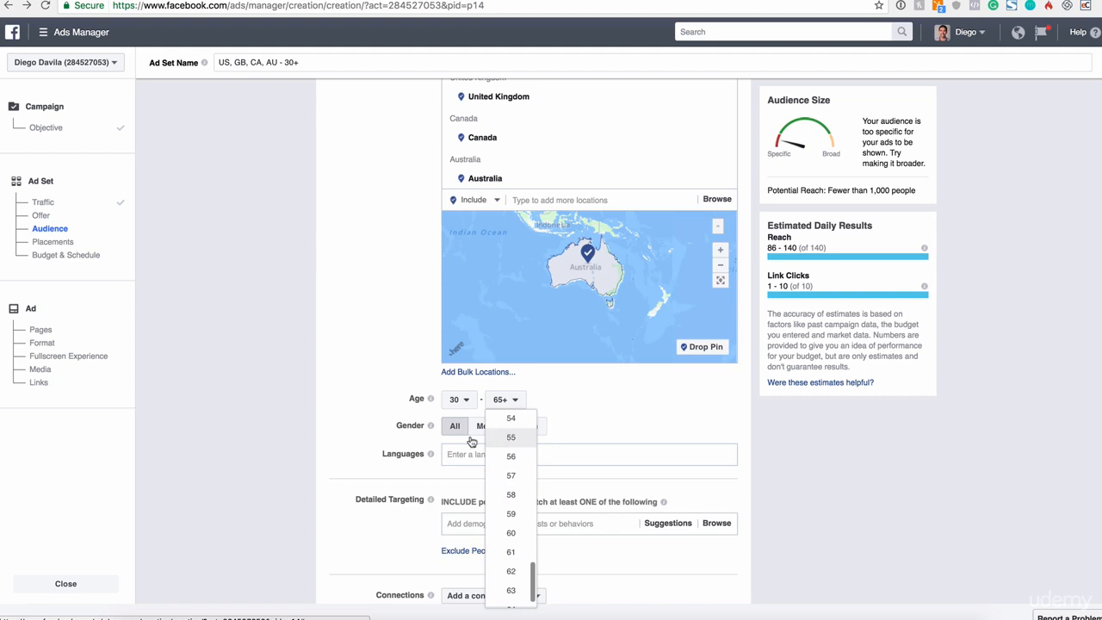
pyautogui.click(512, 432)
pyautogui.doubleClick(409, 425)
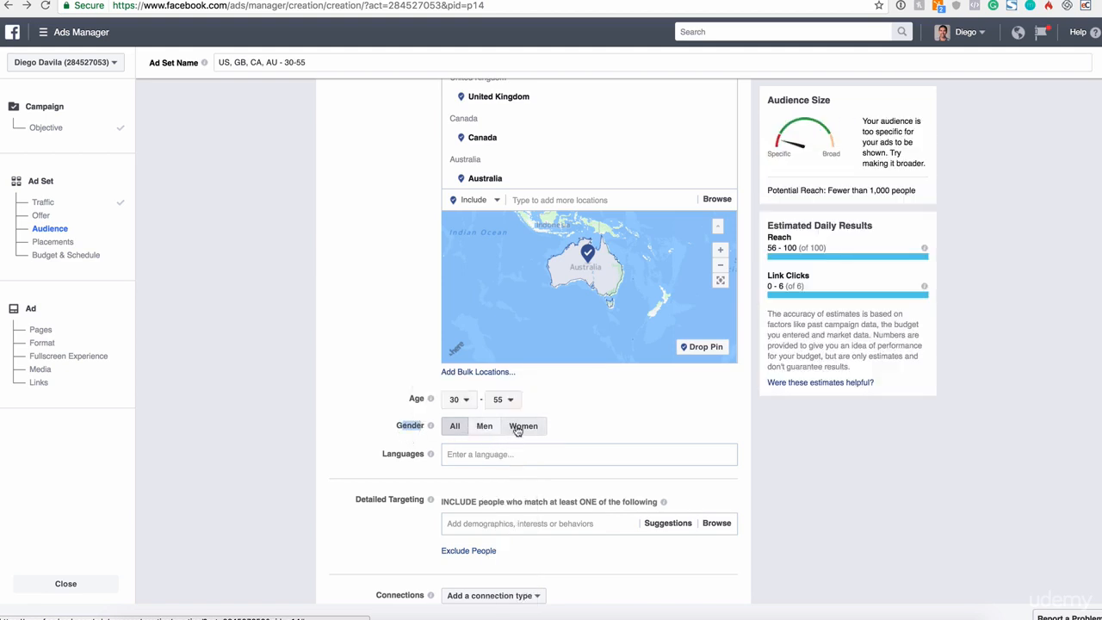
# Step: Add English (All) to the audience's languages
pyautogui.click(479, 453)
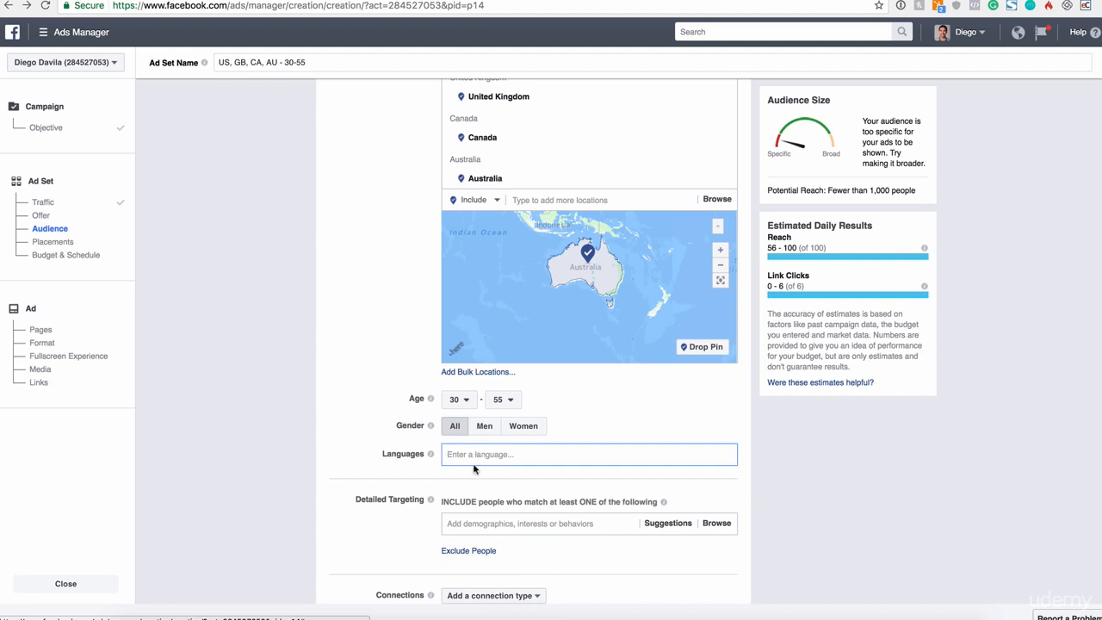
pyautogui.write('eng')
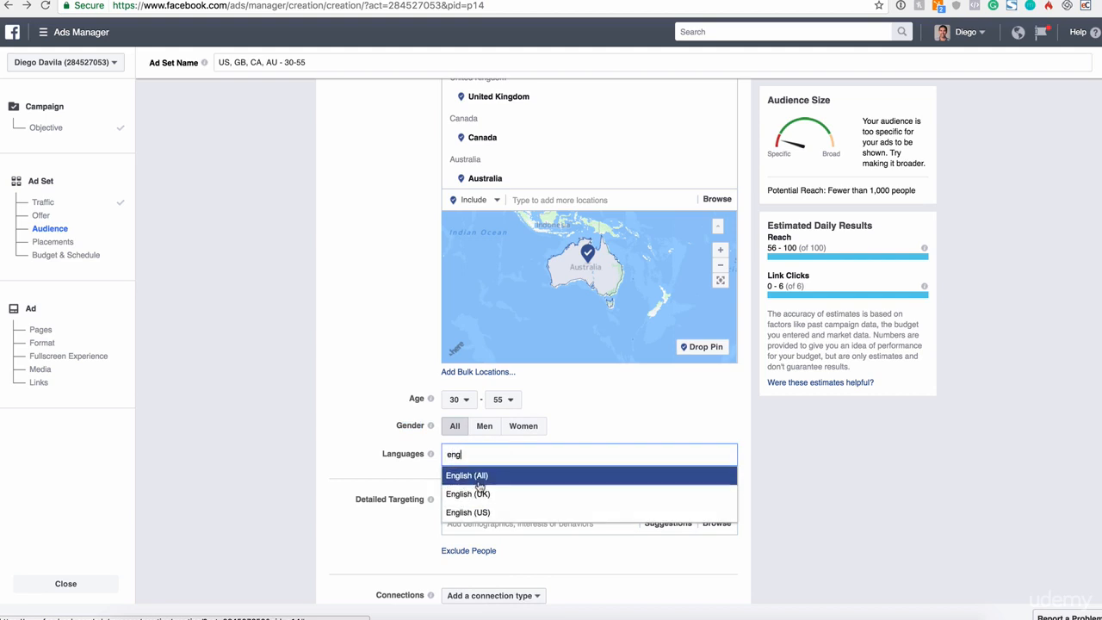
pyautogui.click(522, 470)
# Step: Open the detailed targeting suggestions, and review the course topics offered on the diegodavila.com homepage
pyautogui.scroll(-3, 545, 453)
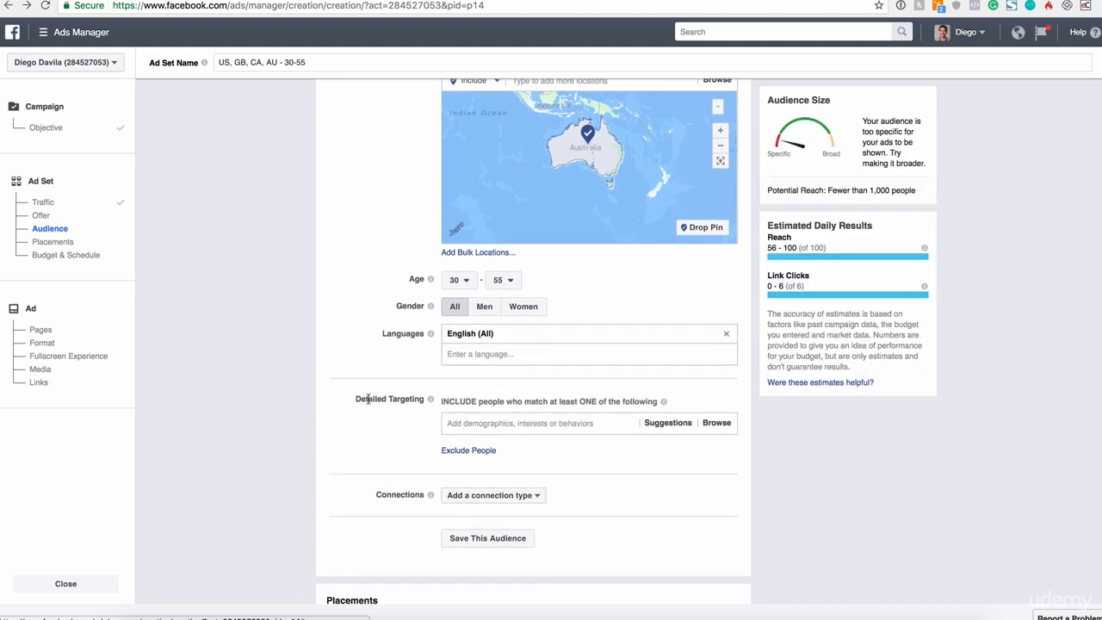
pyautogui.click(496, 423)
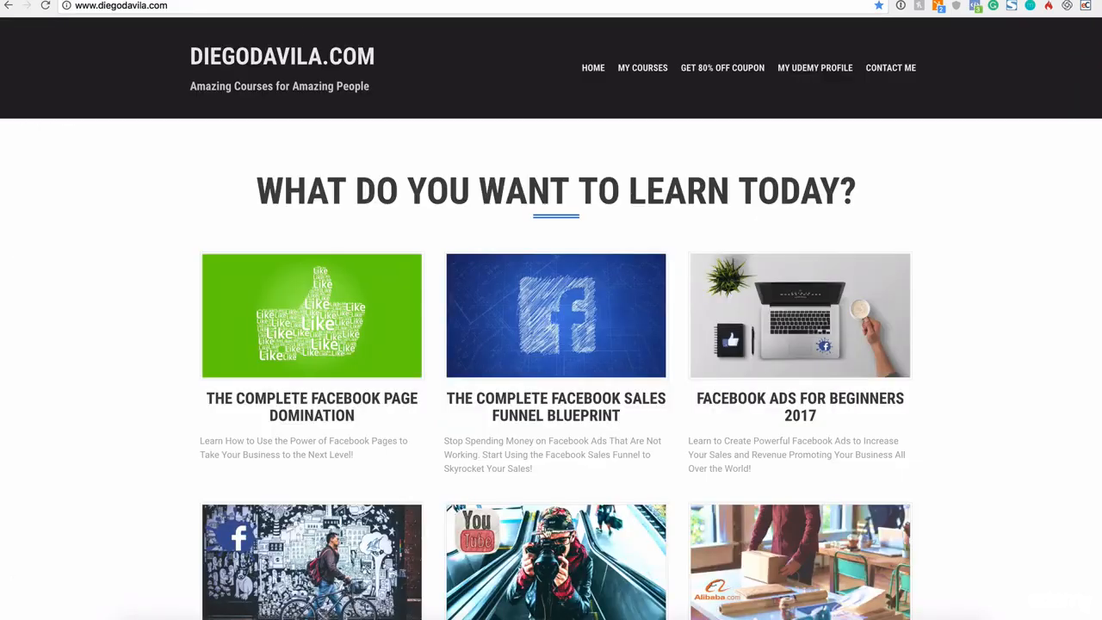
pyautogui.scroll(-6, 555, 489)
pyautogui.scroll(-3, 563, 489)
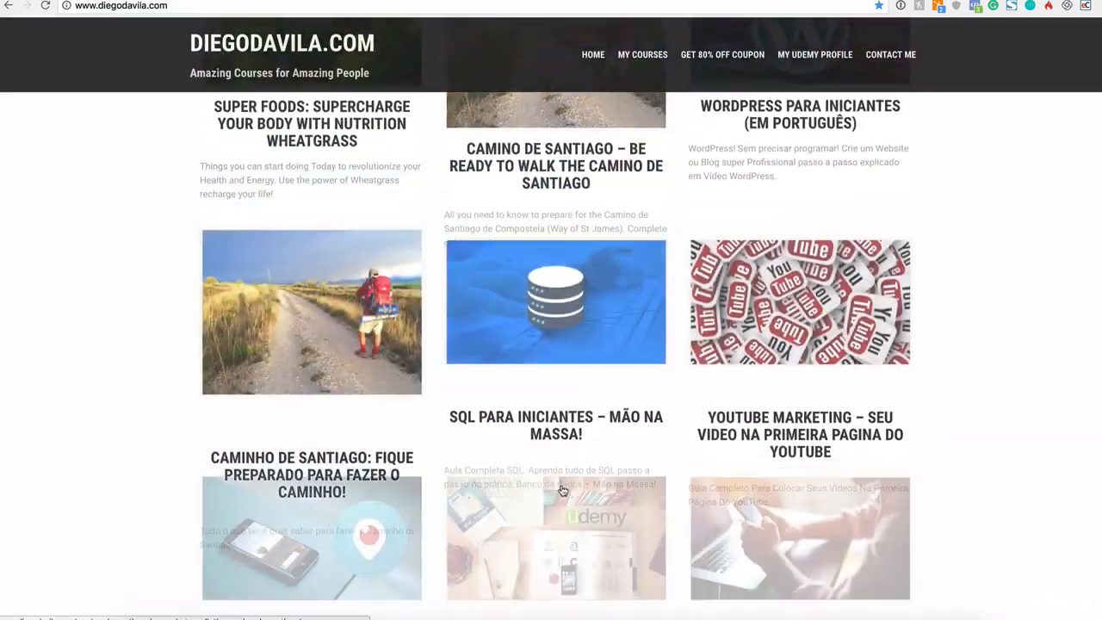
pyautogui.scroll(10, 563, 489)
pyautogui.scroll(-1, 192, 388)
pyautogui.scroll(-2, 776, 402)
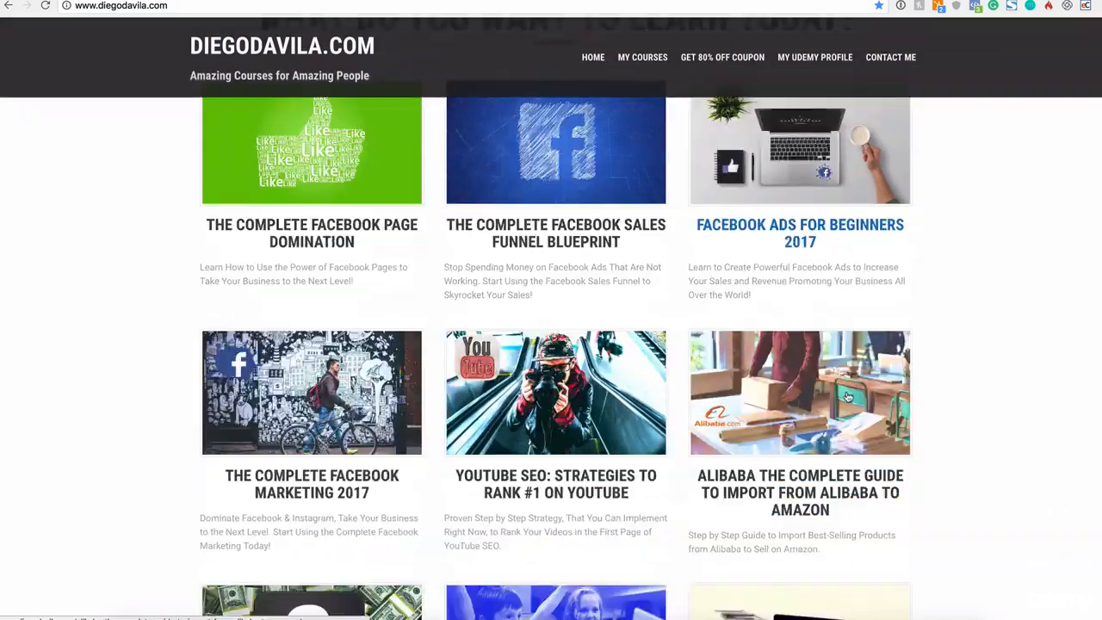
pyautogui.scroll(-2, 879, 475)
pyautogui.scroll(-3, 878, 475)
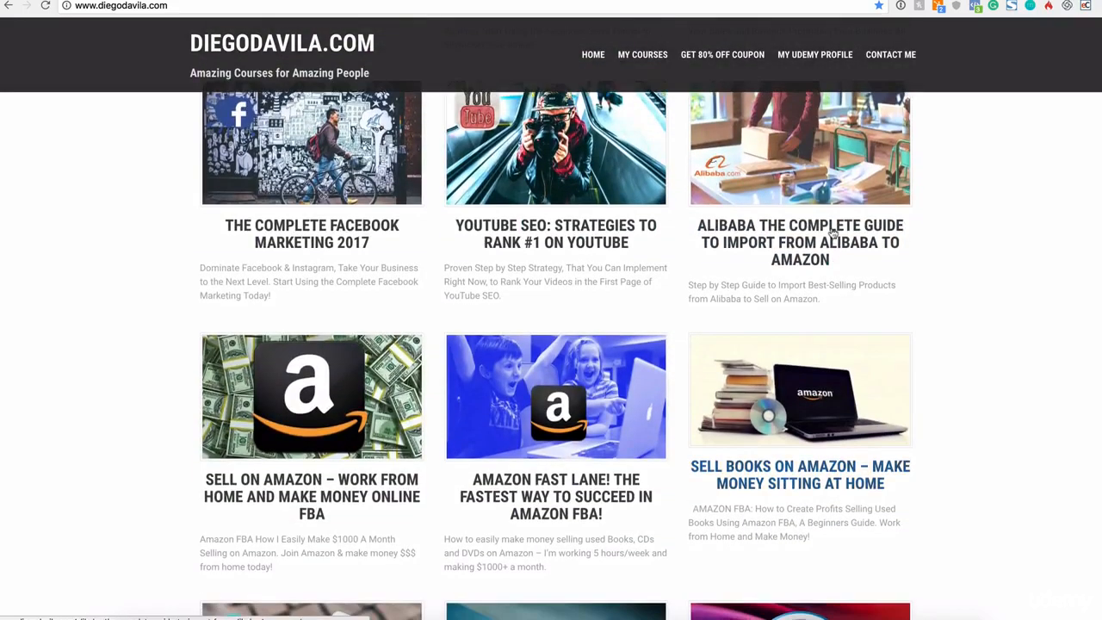
pyautogui.scroll(6, 715, 317)
pyautogui.scroll(2, 711, 327)
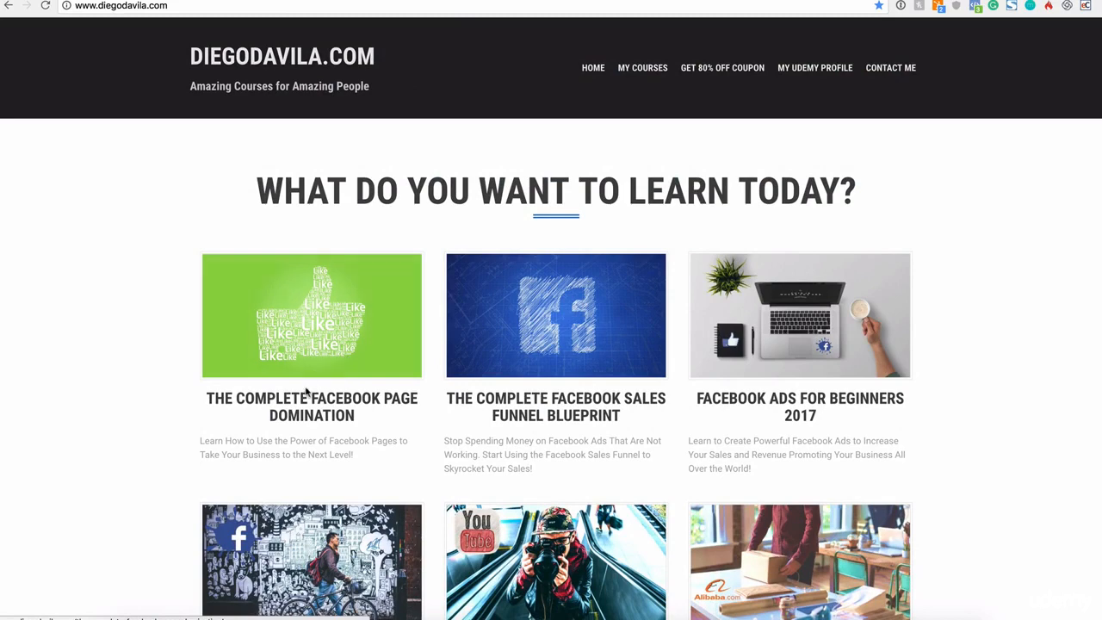
pyautogui.scroll(-2, 665, 338)
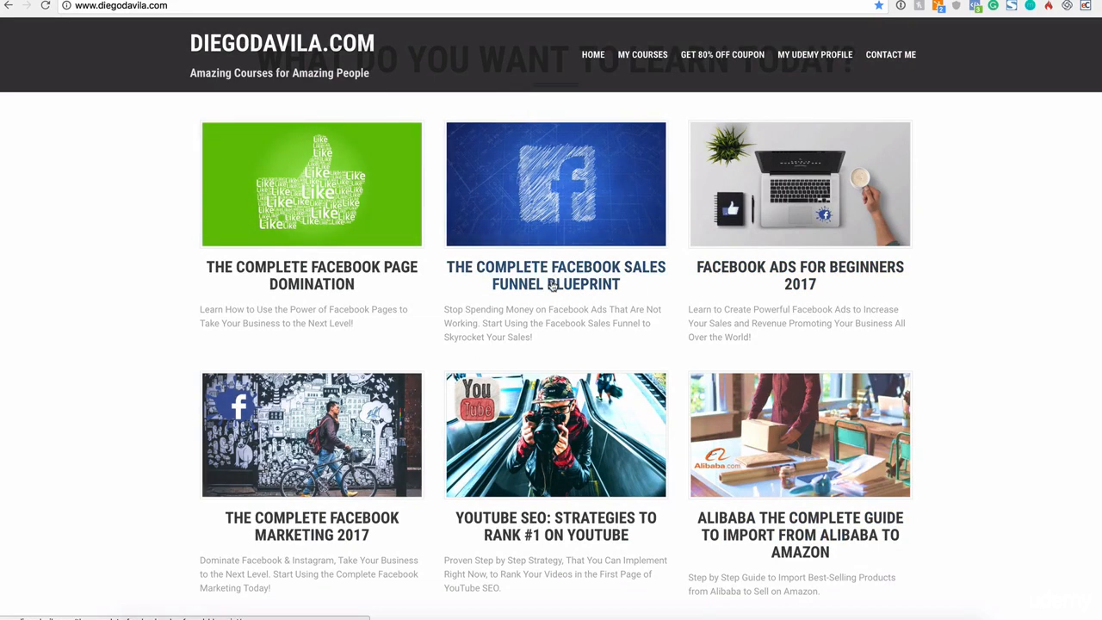
pyautogui.scroll(-3, 728, 325)
pyautogui.scroll(5, 728, 325)
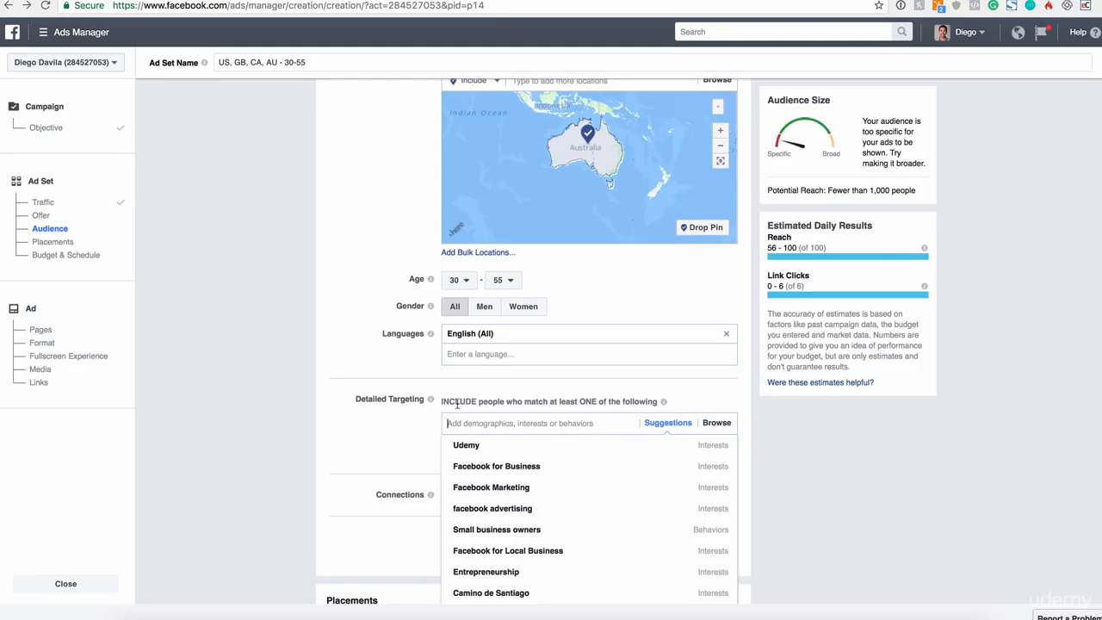
# Step: Include the interests Facebook Marketing, Facebook for Business and Facebook for Local Business in the audience's detailed targeting
pyautogui.moveTo(503, 467)
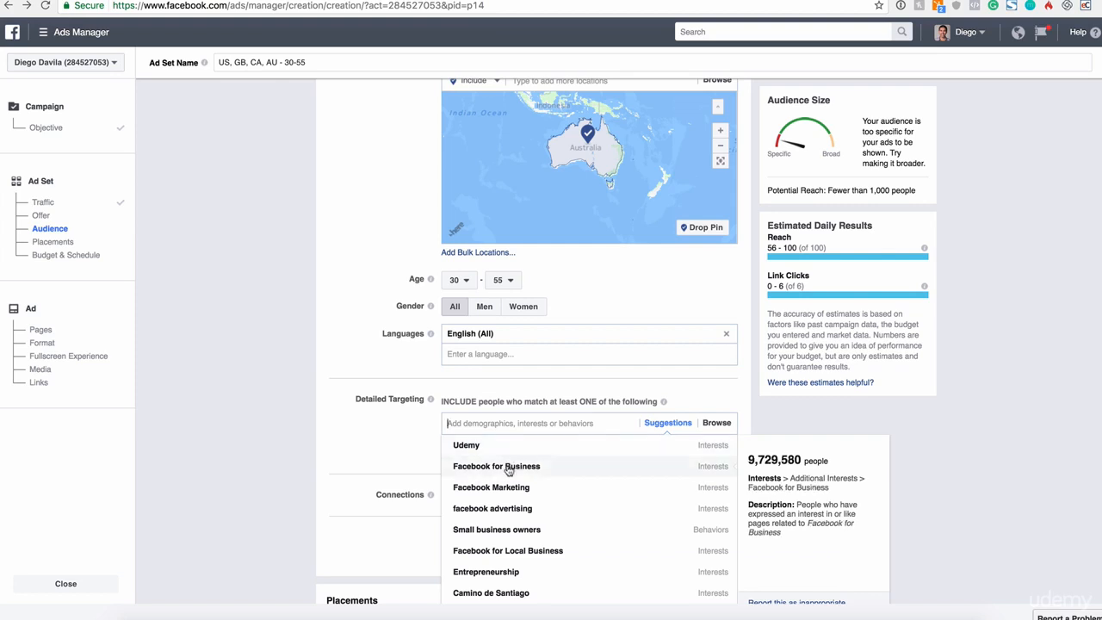
pyautogui.click(505, 488)
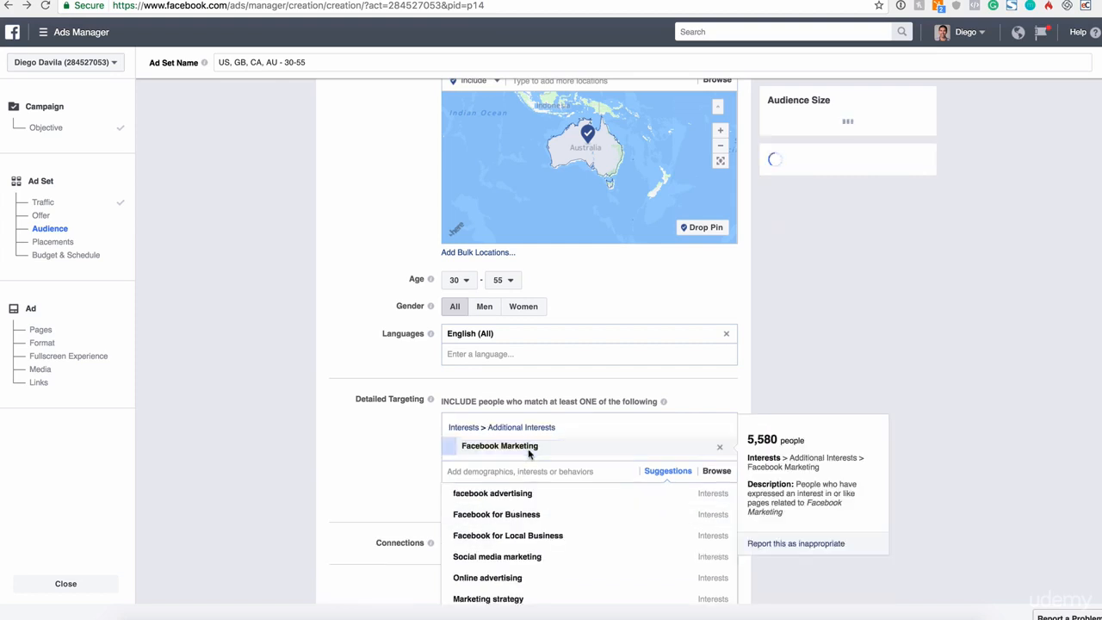
pyautogui.click(512, 515)
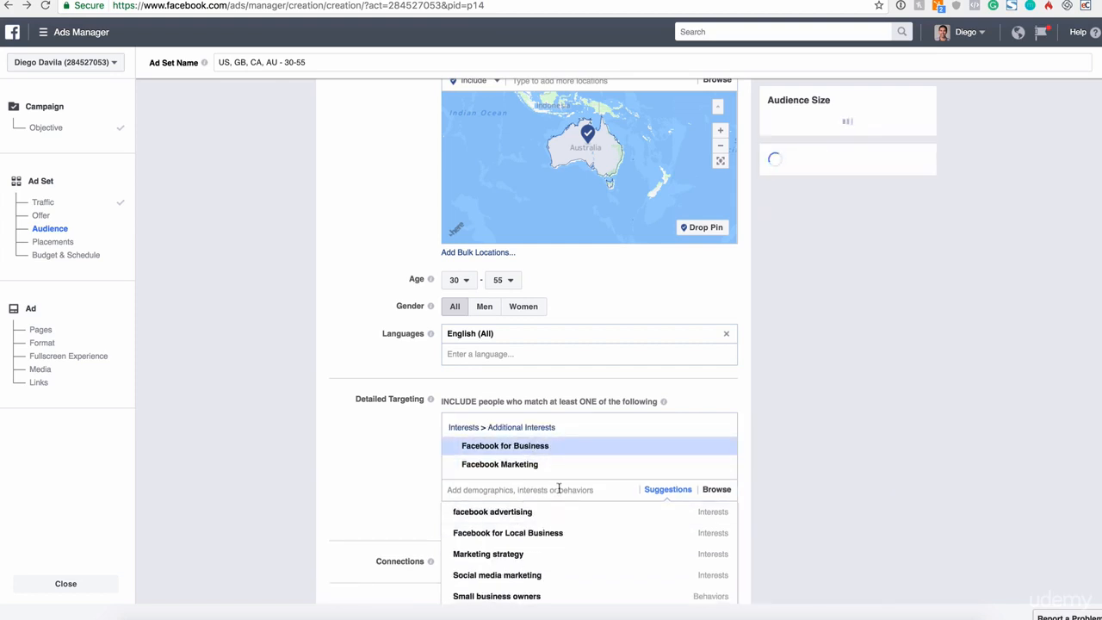
pyautogui.click(547, 533)
pyautogui.scroll(-5, 818, 484)
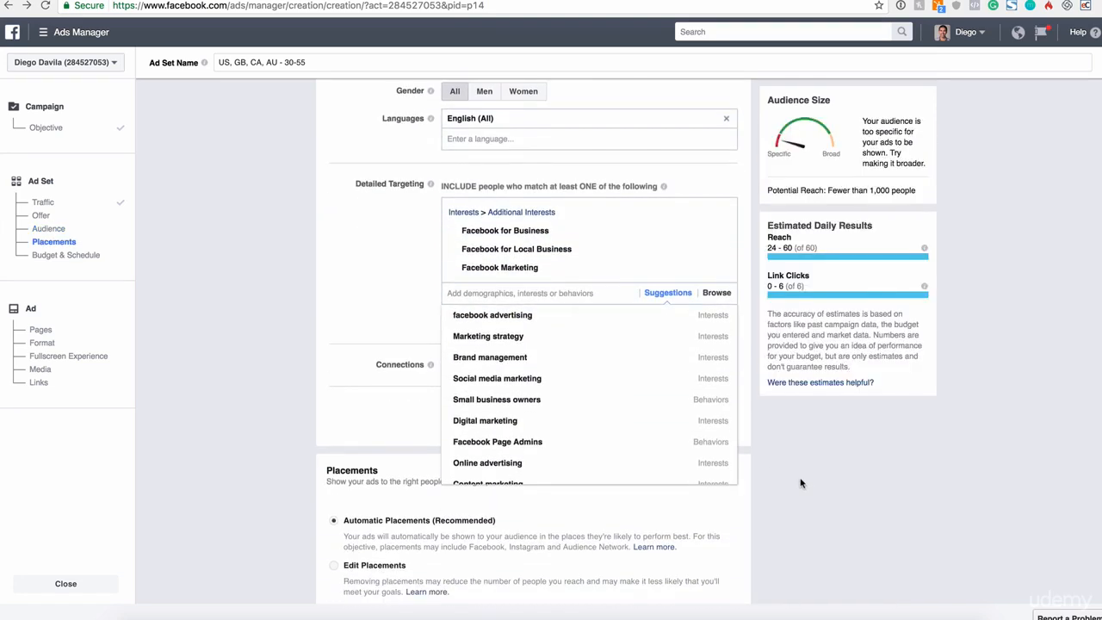
pyautogui.click(800, 484)
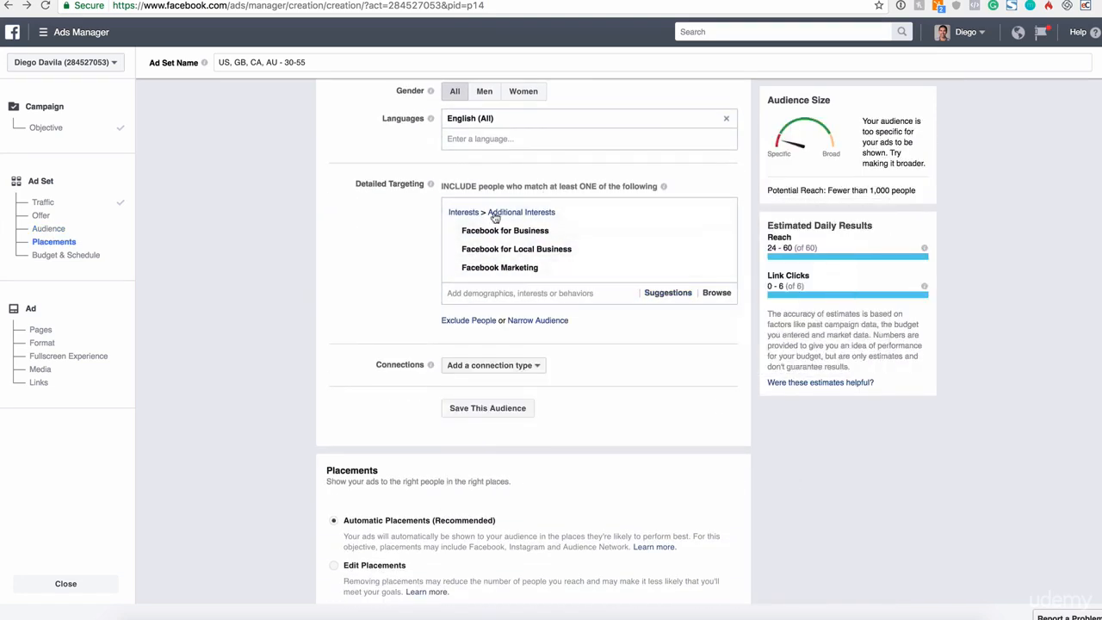
# Step: Try excluding people with any Games interest under Entertainment from the detailed targeting, and remove the whole exclusion
pyautogui.click(465, 321)
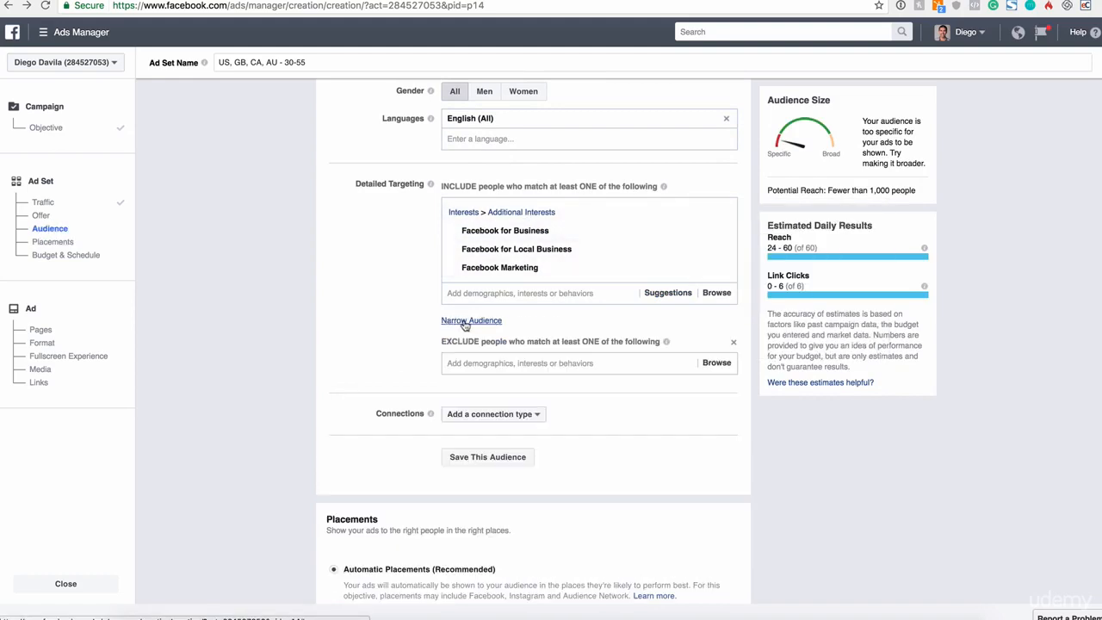
pyautogui.click(499, 363)
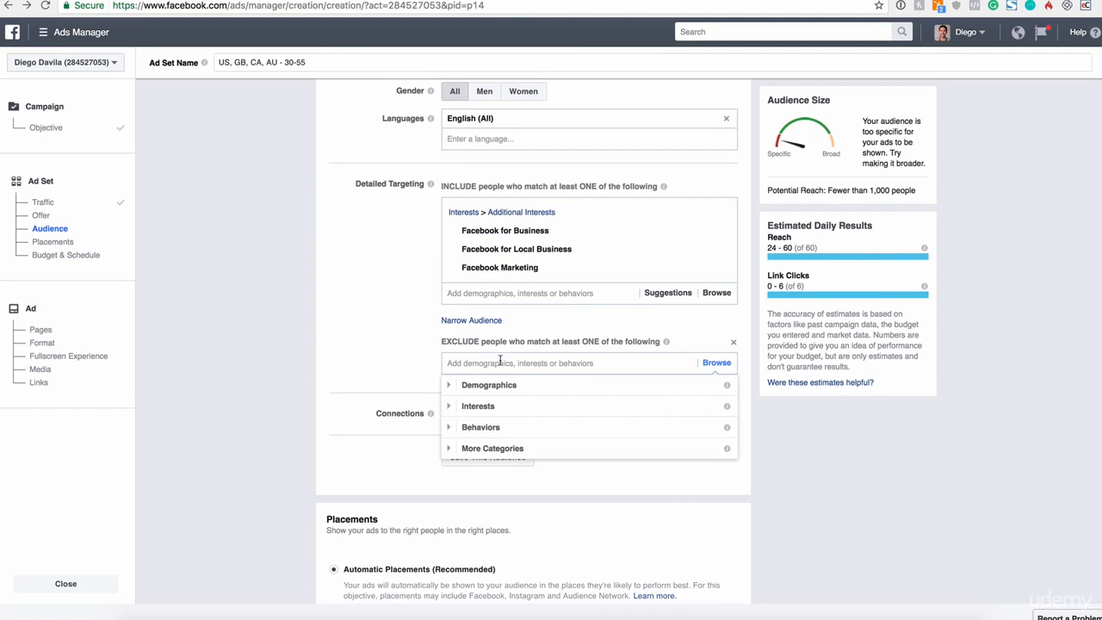
pyautogui.click(476, 405)
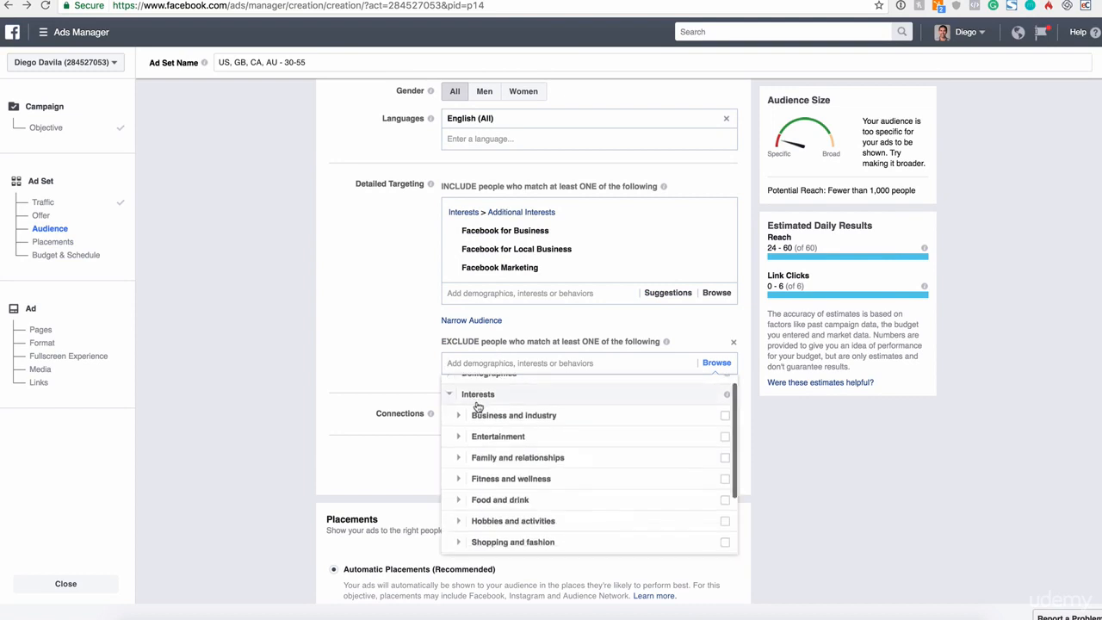
pyautogui.click(510, 430)
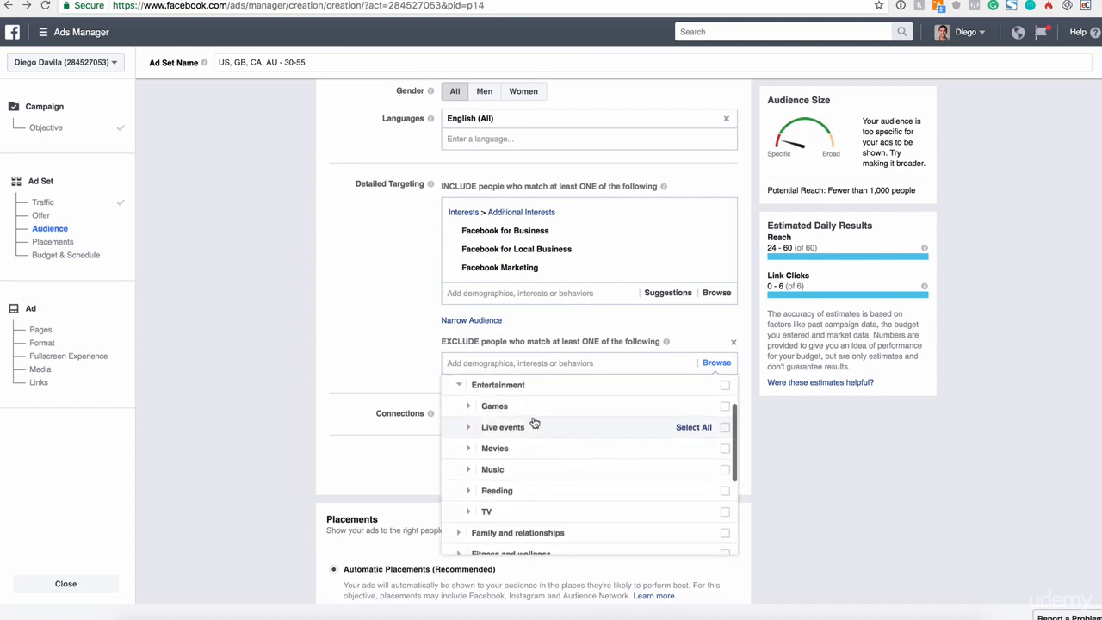
pyautogui.click(725, 408)
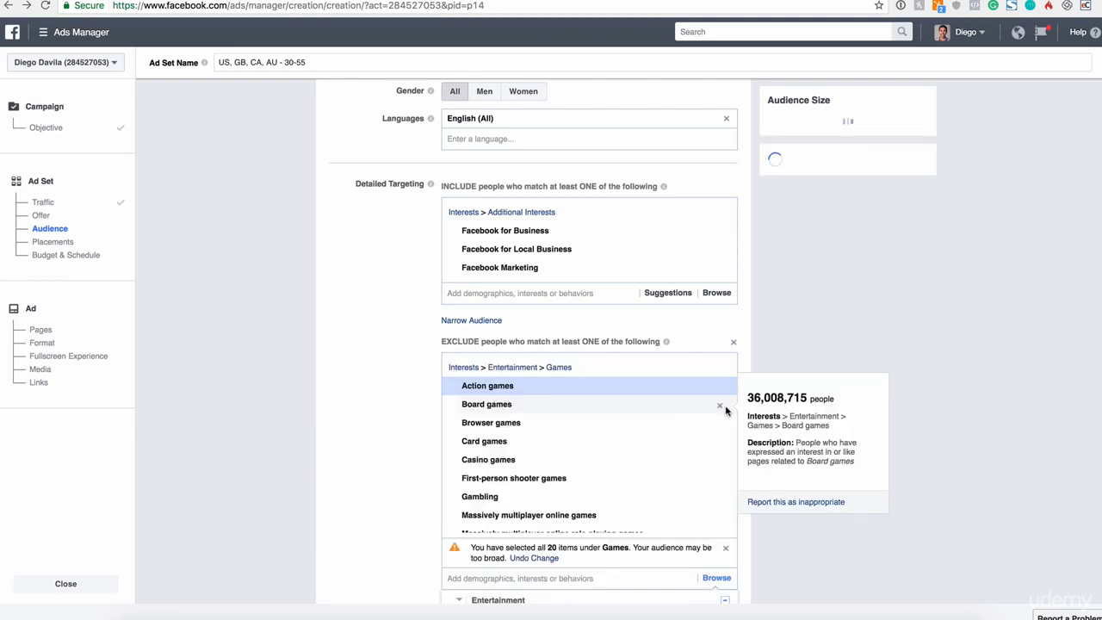
pyautogui.click(784, 338)
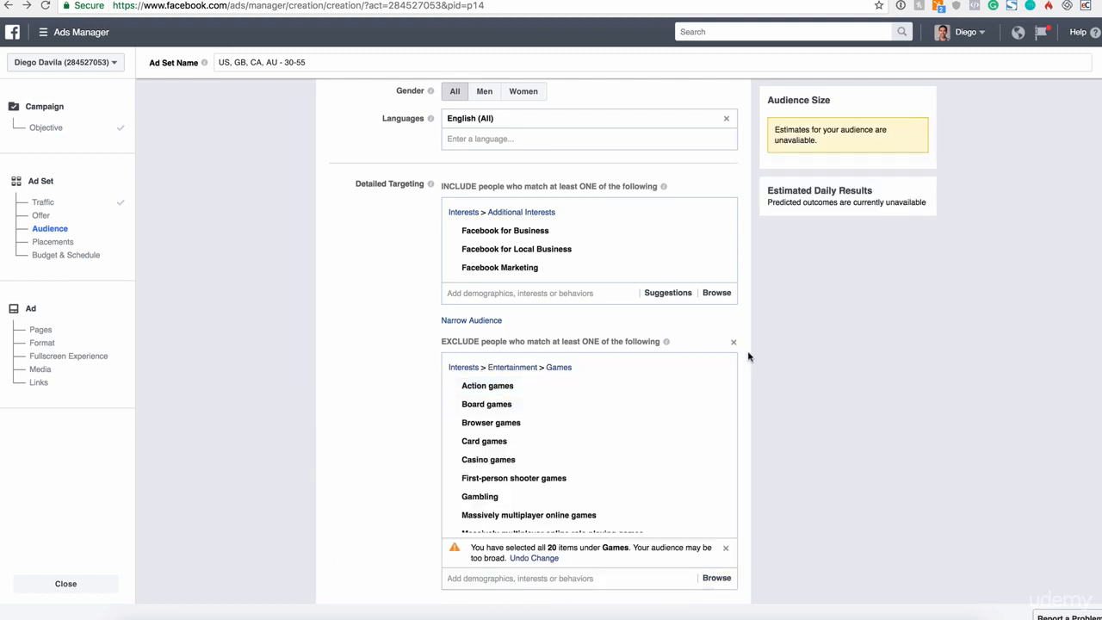
pyautogui.scroll(-3, 705, 357)
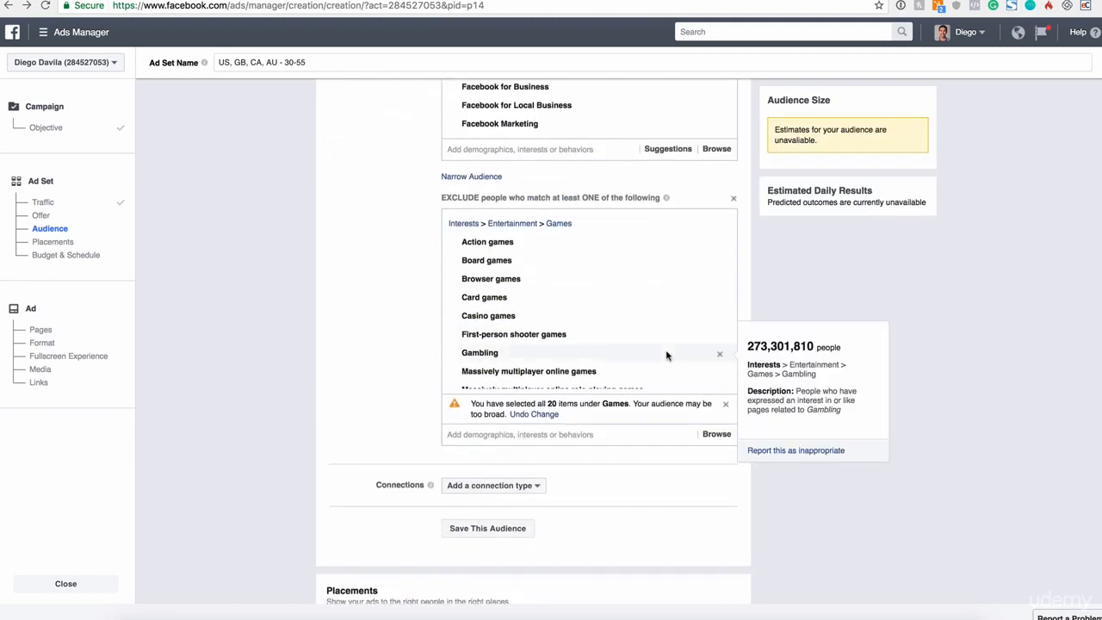
pyautogui.click(734, 200)
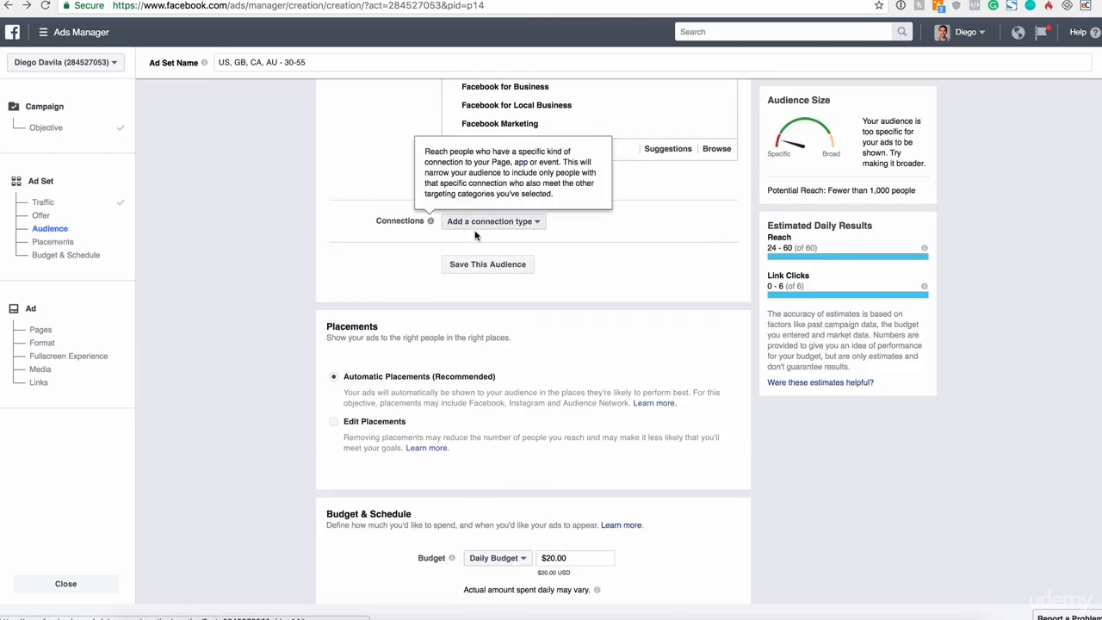
# Step: Try a Facebook Pages connection that excludes people who like your Page, and remove that connection
pyautogui.moveTo(396, 221); pyautogui.dragTo(448, 226)
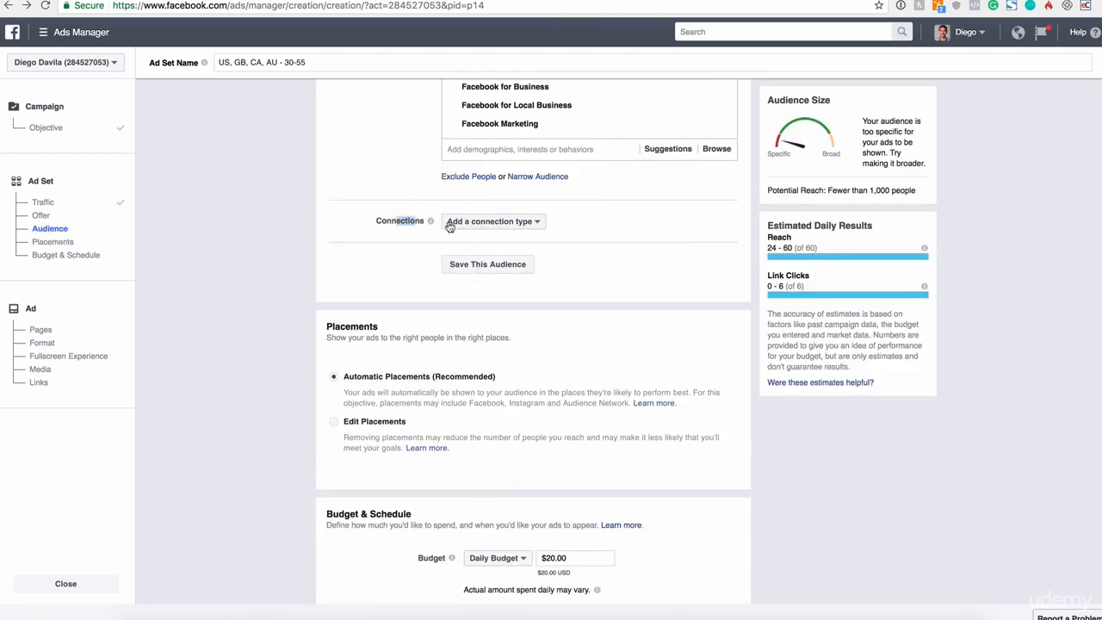
pyautogui.click(449, 225)
pyautogui.moveTo(486, 240)
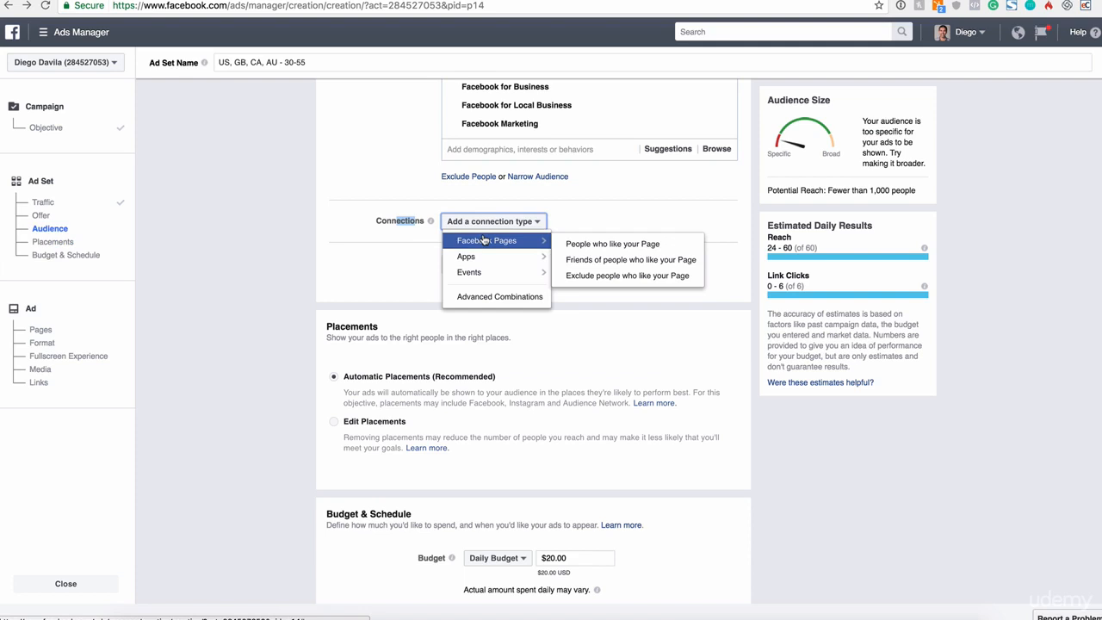
pyautogui.click(605, 285)
pyautogui.click(528, 244)
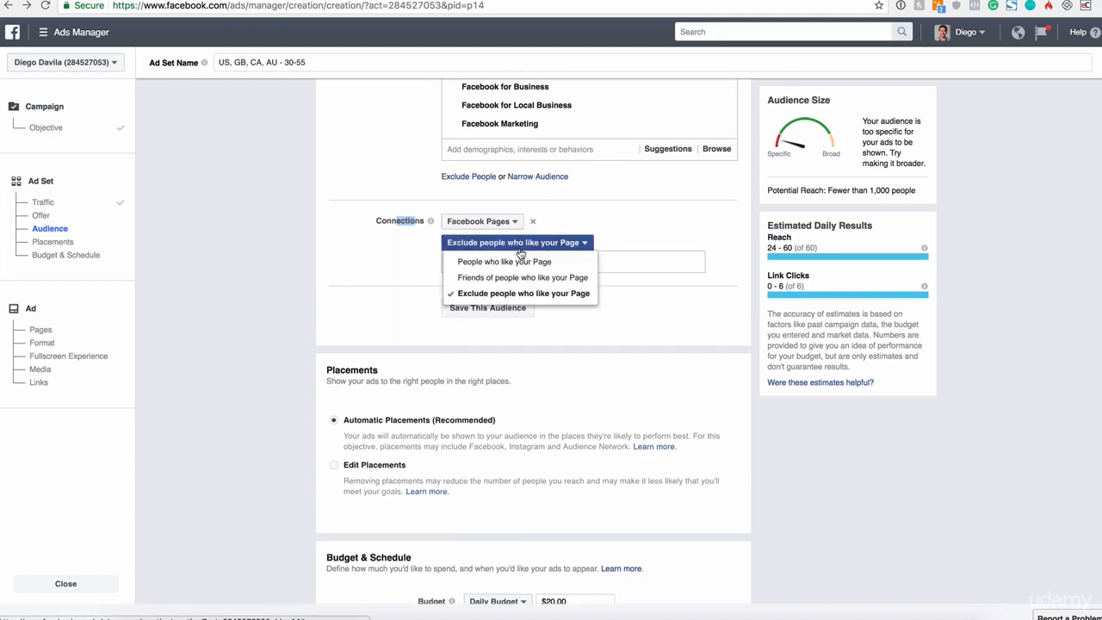
pyautogui.click(656, 263)
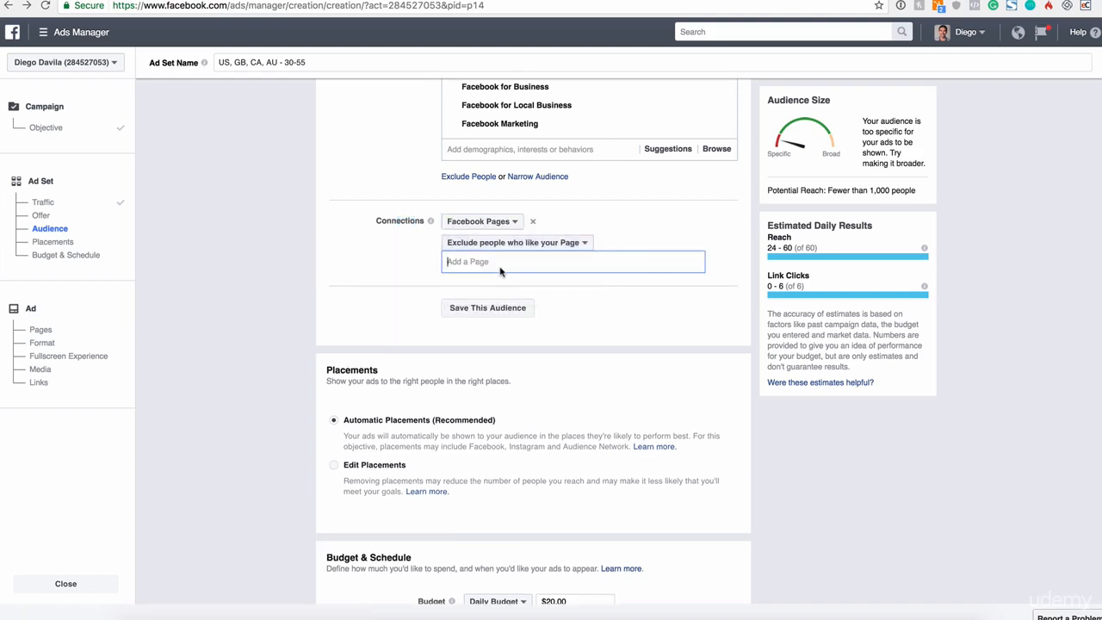
pyautogui.click(533, 222)
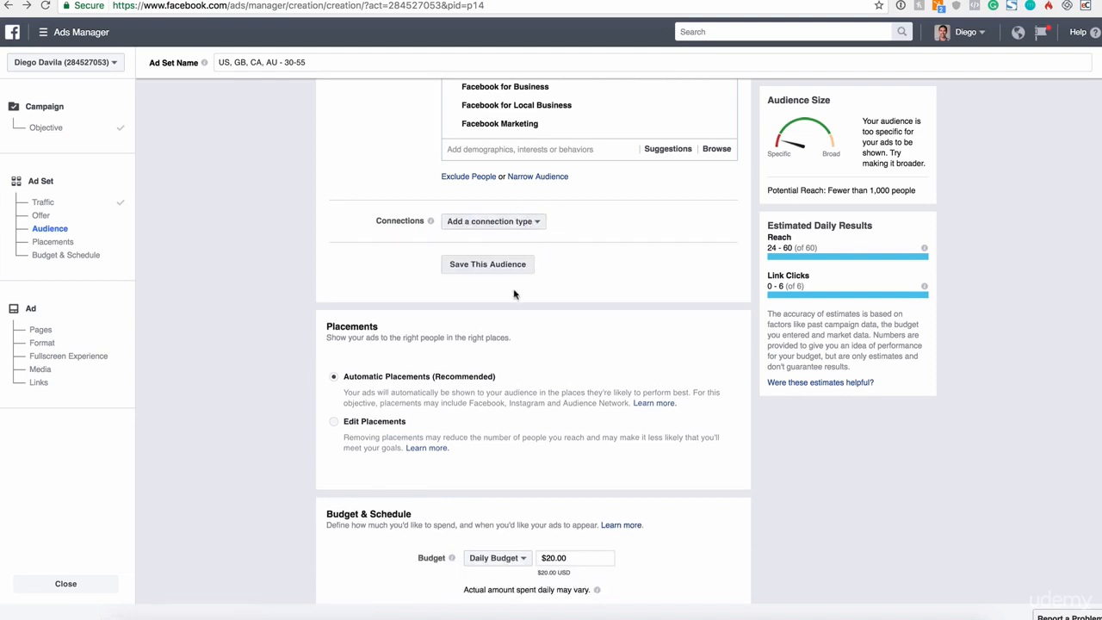
# Step: Switch the ad set from automatic placements to Edit Placements and expand the Facebook platform's individual placements
pyautogui.scroll(-3, 514, 292)
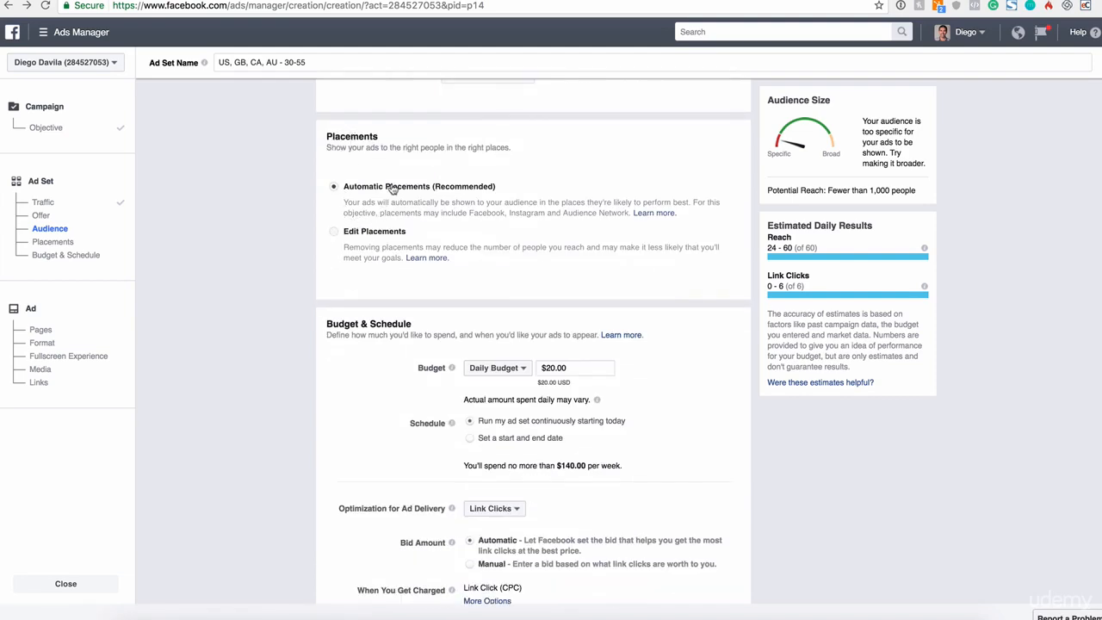
pyautogui.moveTo(380, 188); pyautogui.dragTo(502, 190)
pyautogui.click(348, 236)
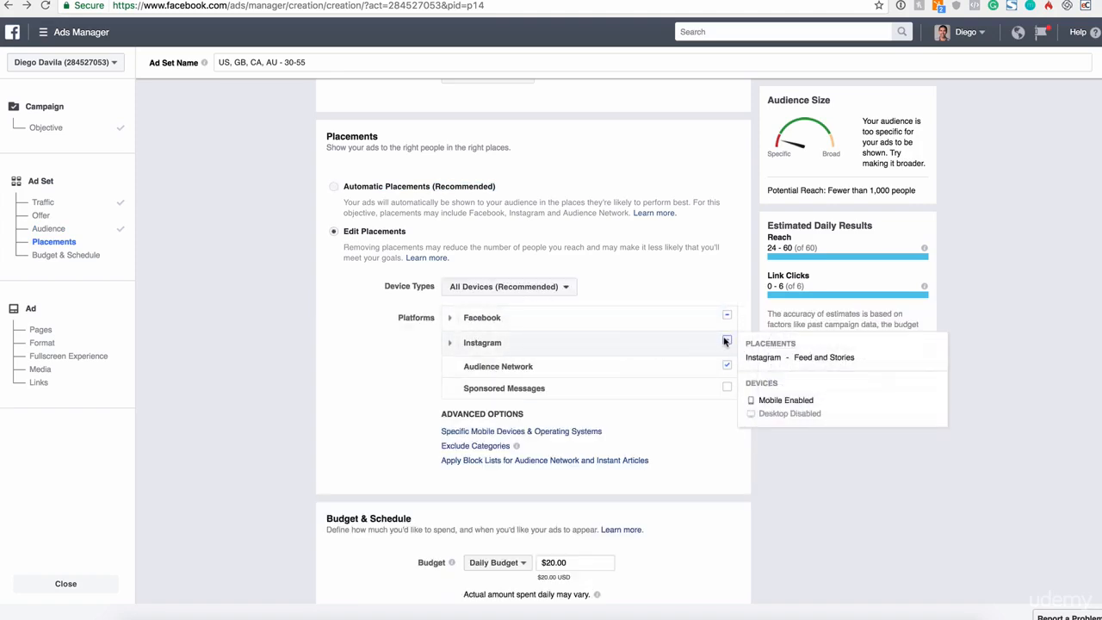
pyautogui.click(454, 319)
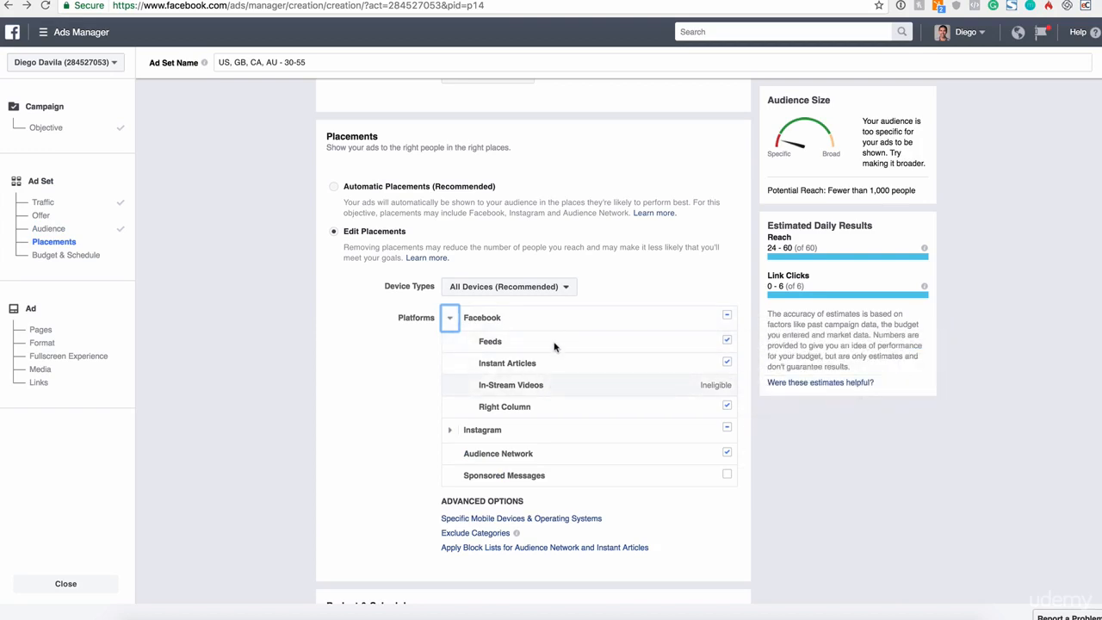
pyautogui.scroll(-5, 668, 404)
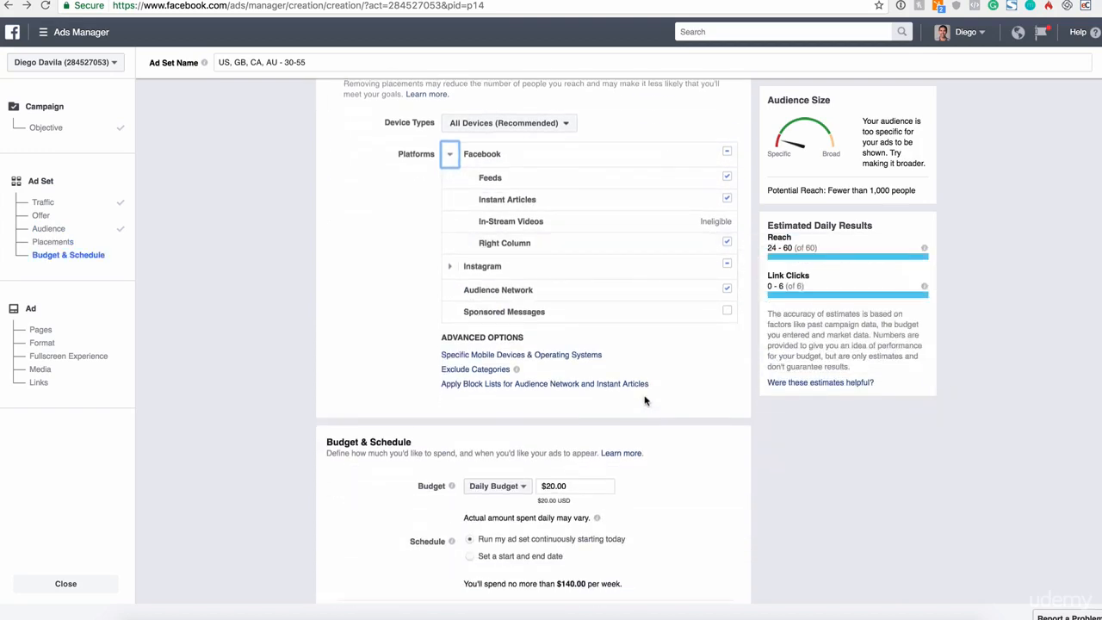
# Step: Set the ad set's daily budget to $5.00
pyautogui.scroll(-2, 645, 400)
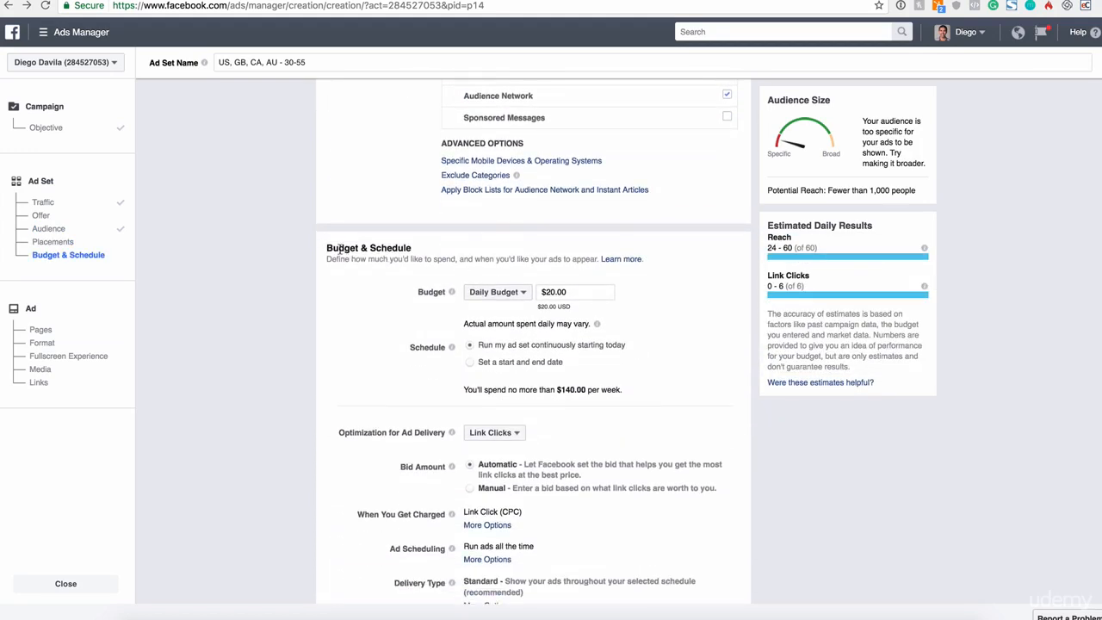
pyautogui.moveTo(340, 249); pyautogui.dragTo(424, 246)
pyautogui.click(556, 295)
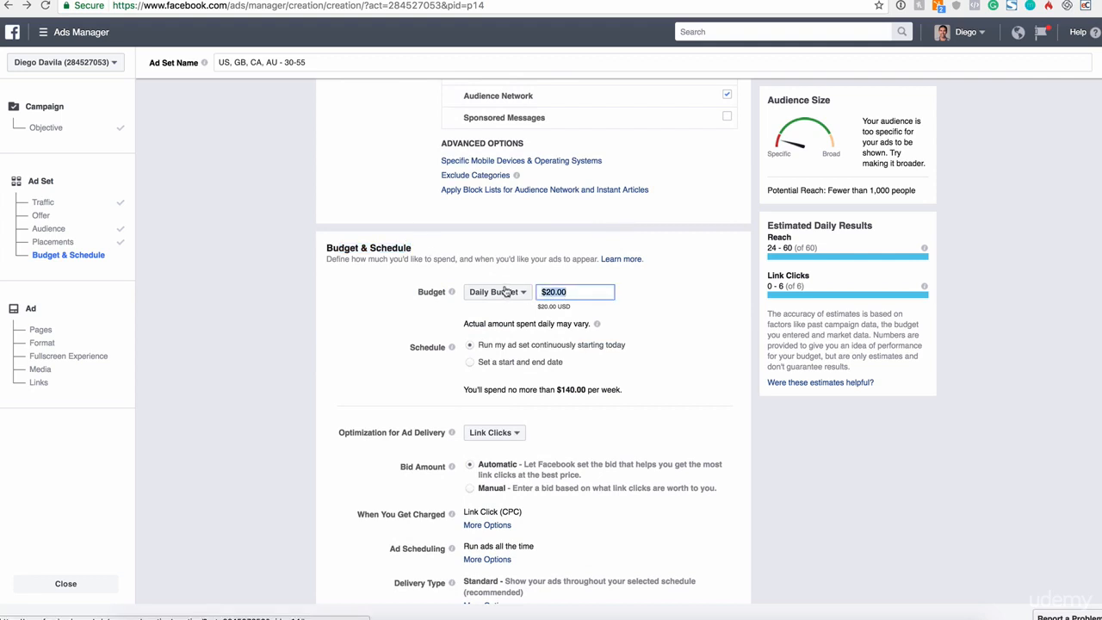
pyautogui.write('5')
pyautogui.click(626, 293)
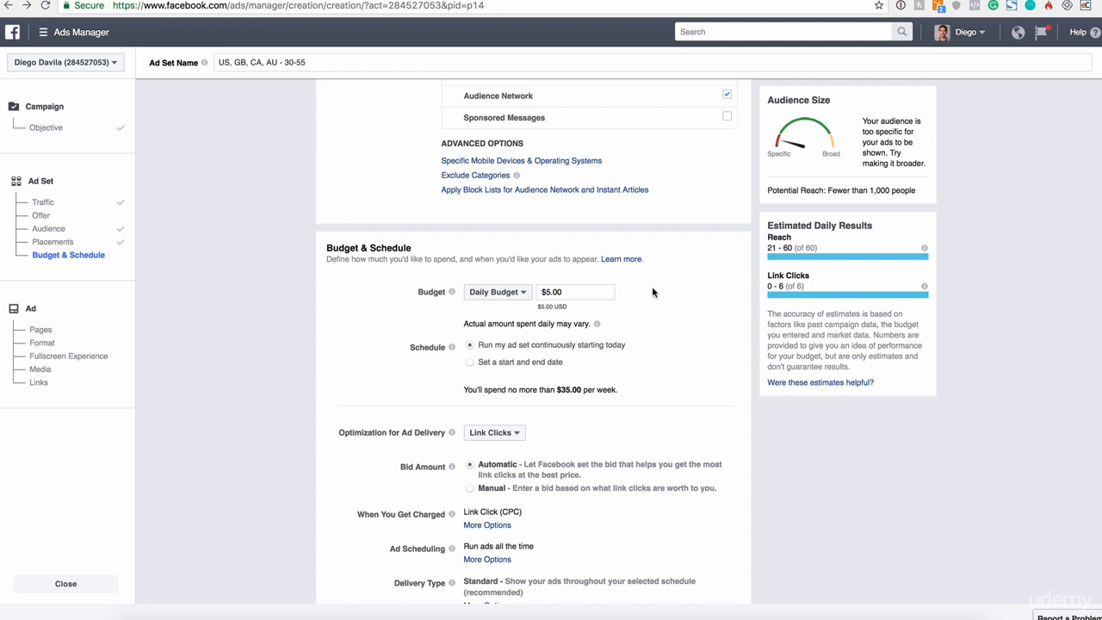
pyautogui.scroll(10, 652, 292)
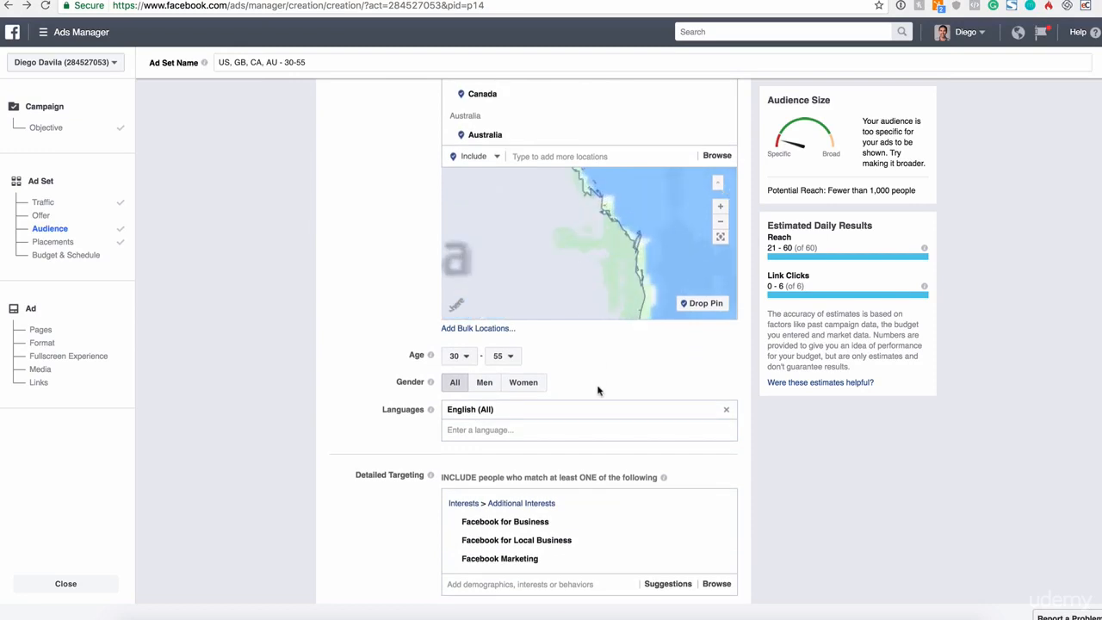
pyautogui.scroll(-10, 611, 400)
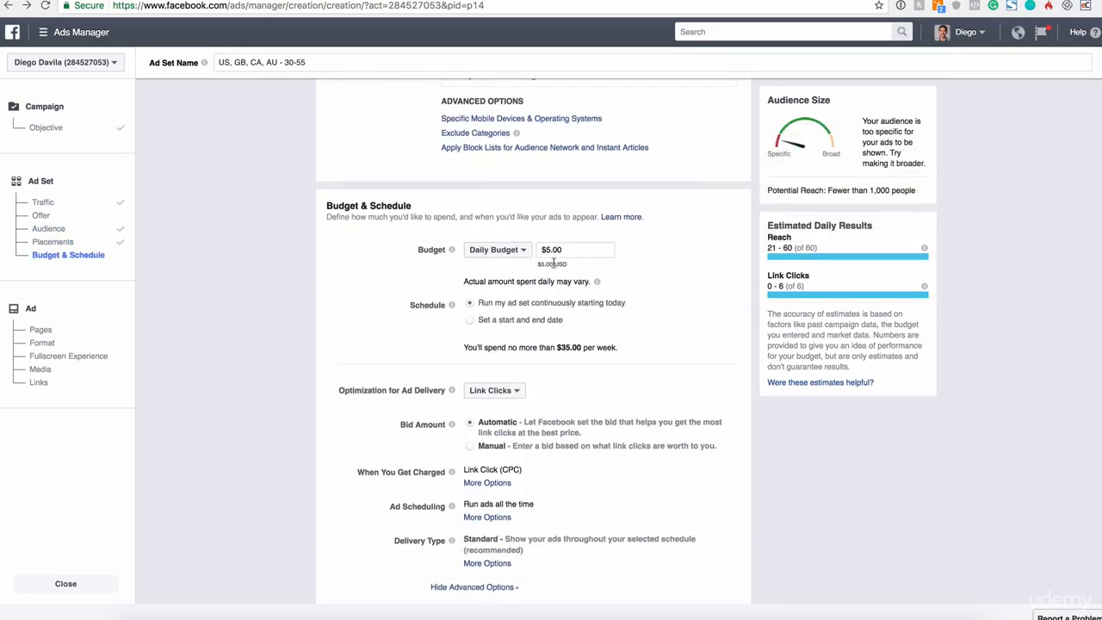
pyautogui.click(544, 249)
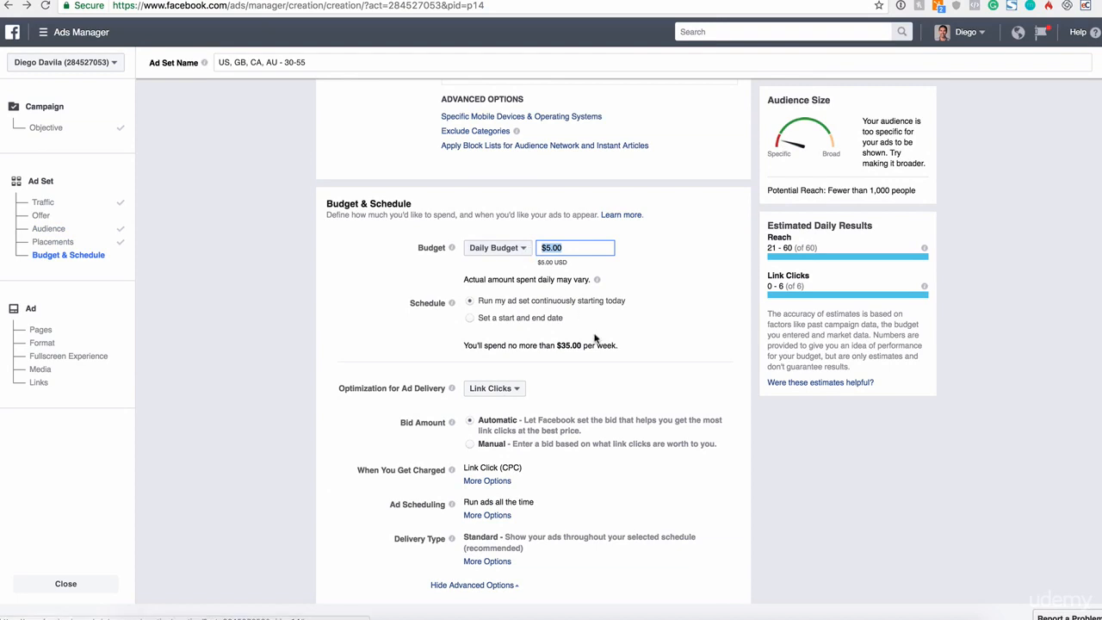
pyautogui.moveTo(851, 189); pyautogui.dragTo(915, 188)
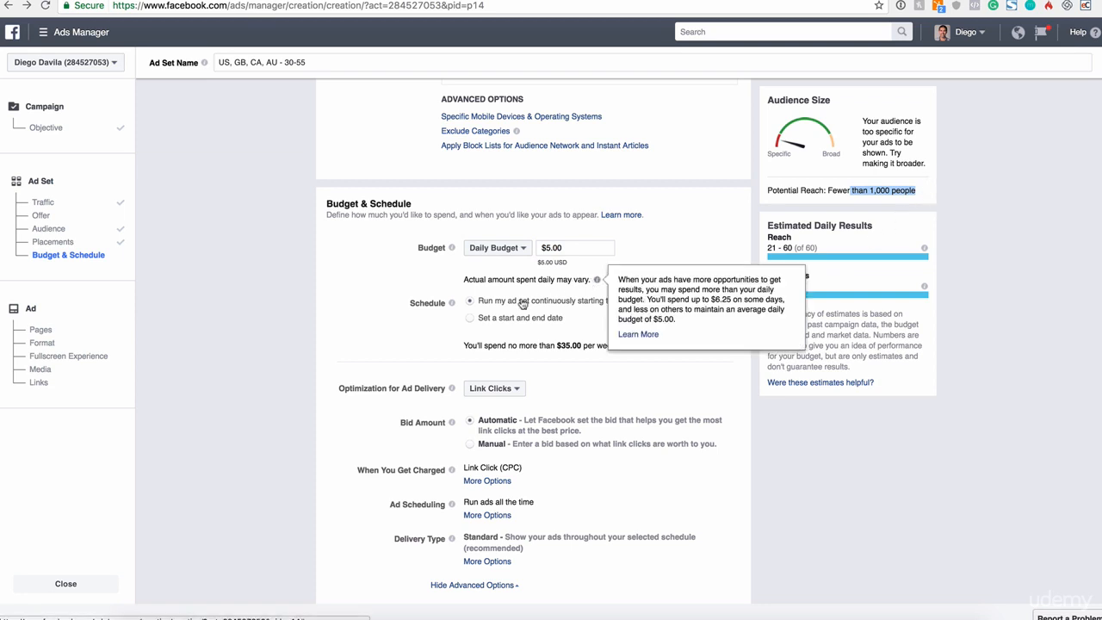
# Step: Schedule the ad set with a start and end date, keeping Link Clicks as the optimization for ad delivery
pyautogui.moveTo(425, 303); pyautogui.dragTo(436, 303)
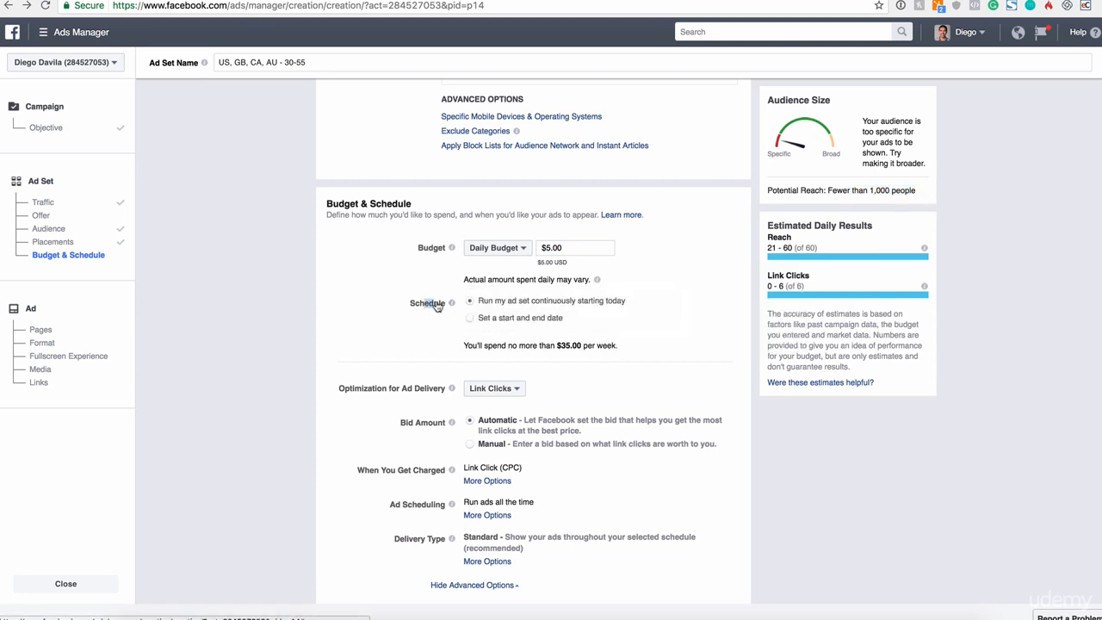
pyautogui.click(488, 323)
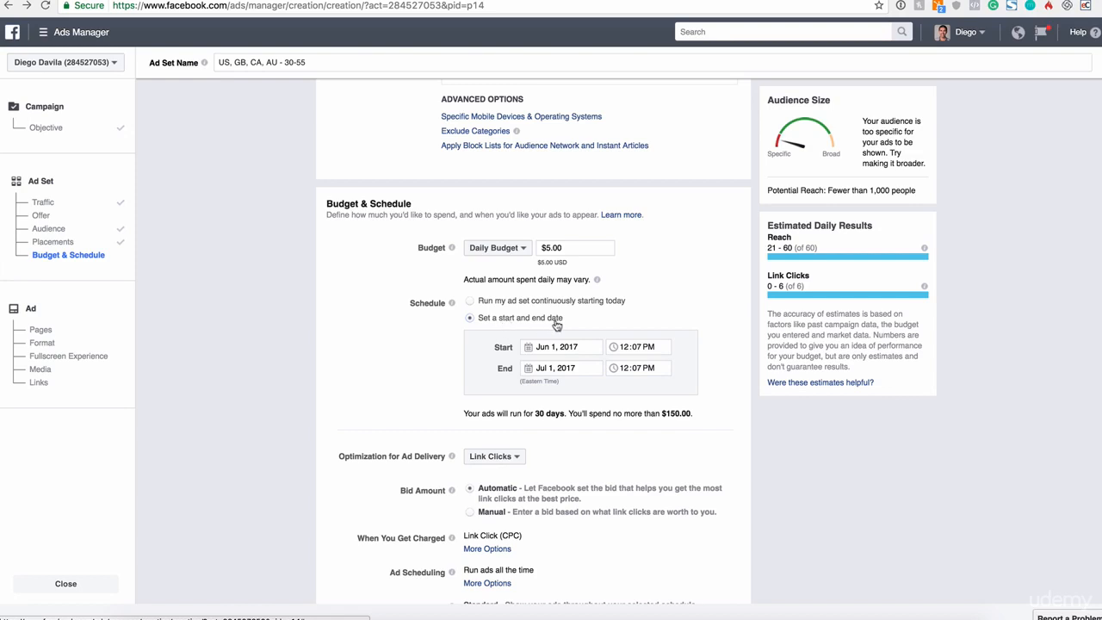
pyautogui.scroll(-3, 387, 372)
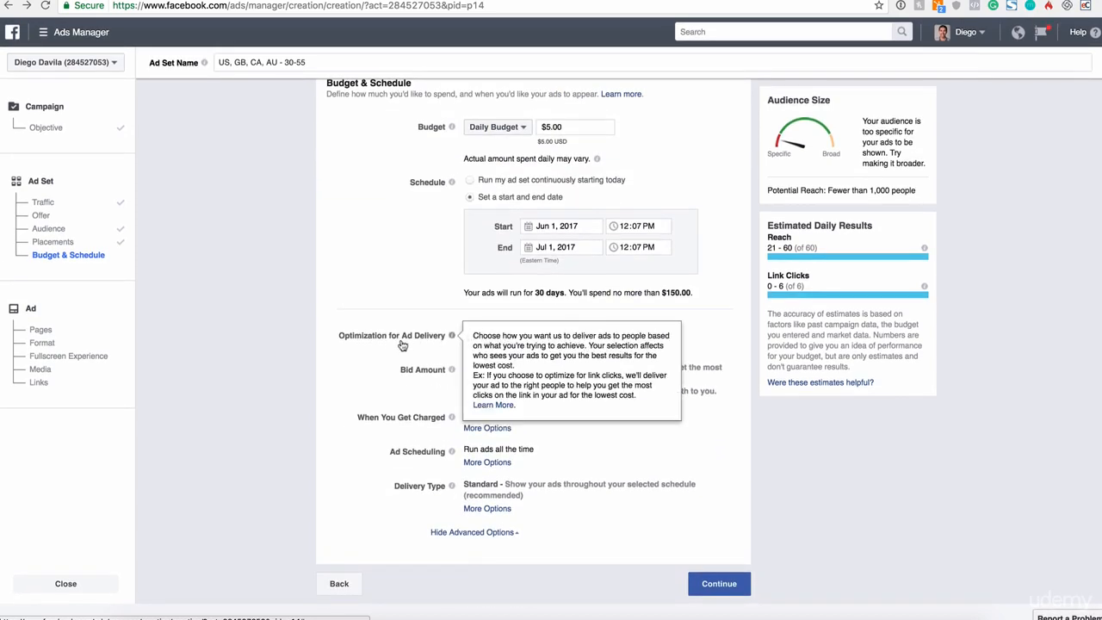
pyautogui.click(507, 336)
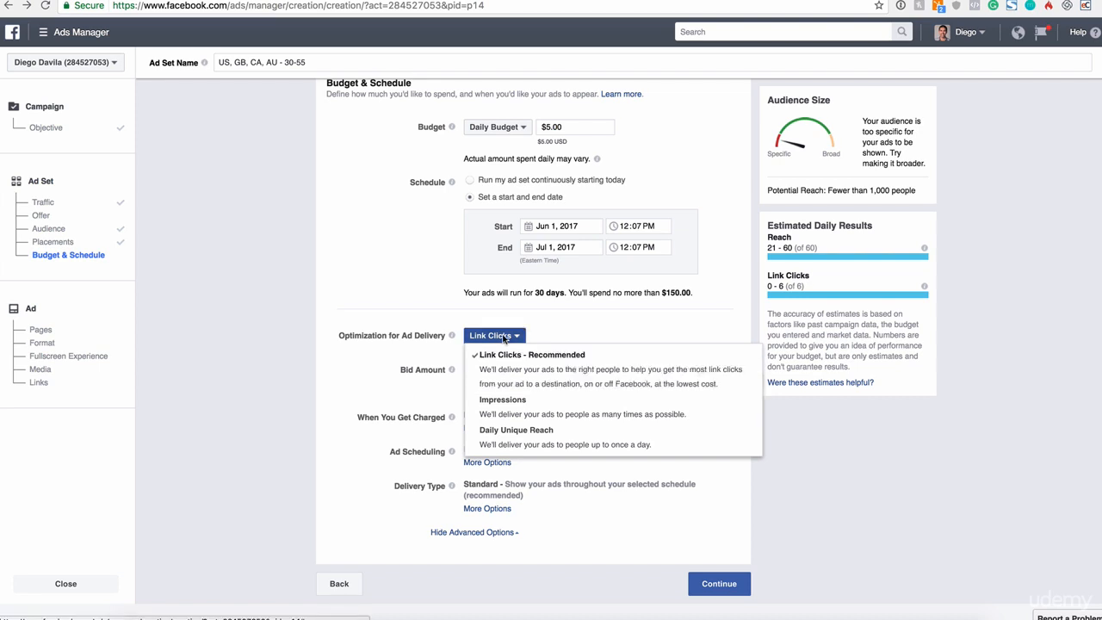
pyautogui.click(527, 364)
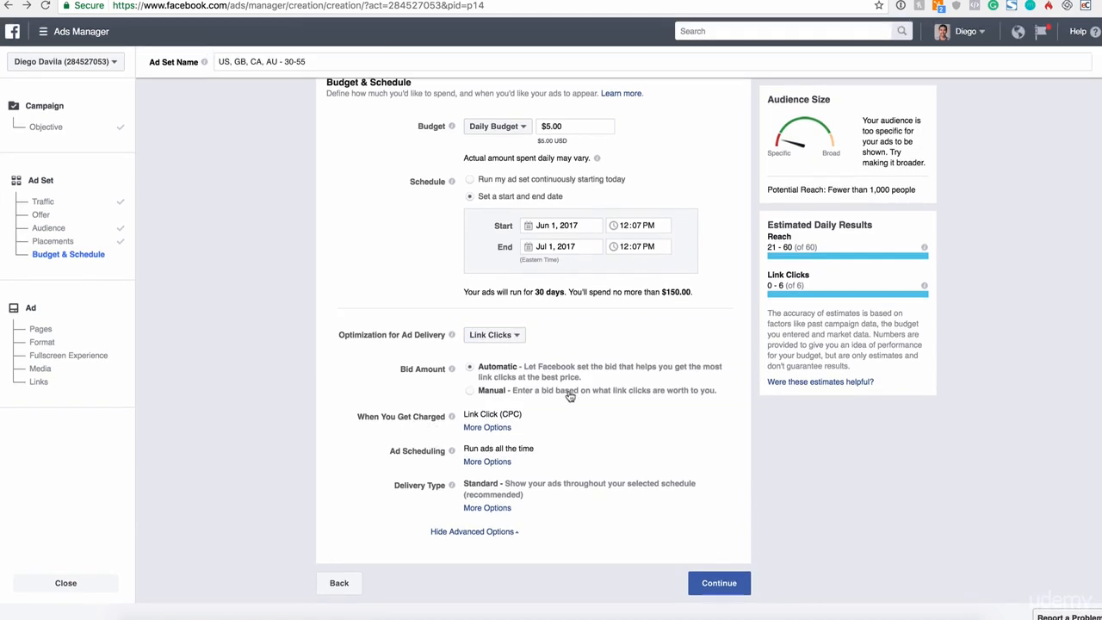
# Step: Try a manual bid amount and return the bid to Automatic
pyautogui.moveTo(450, 416)
pyautogui.moveTo(405, 369); pyautogui.dragTo(454, 371)
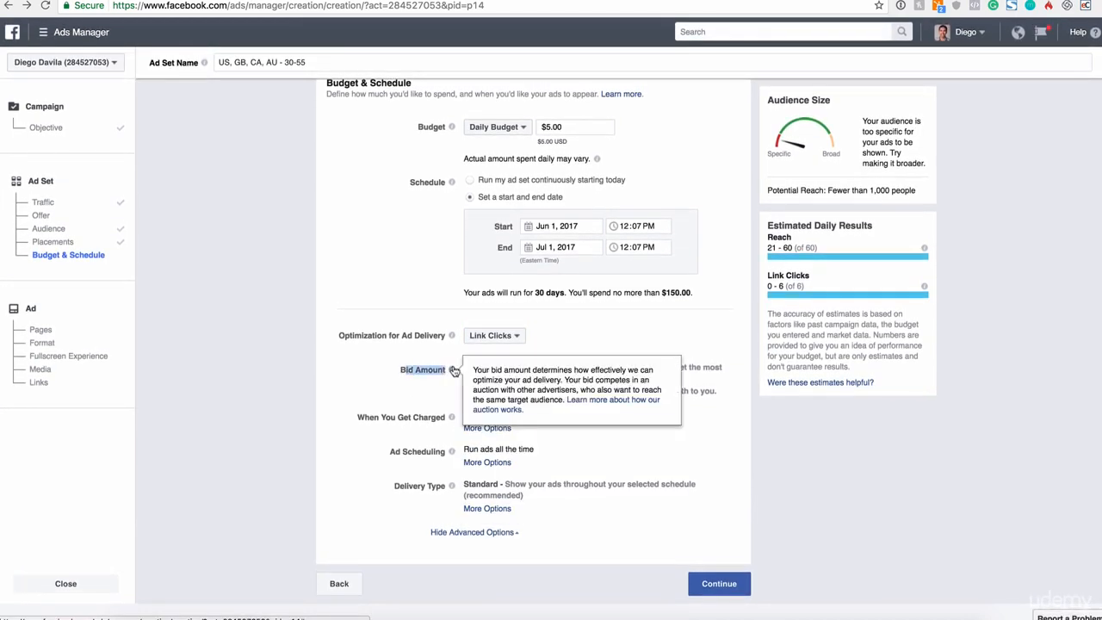
pyautogui.click(474, 394)
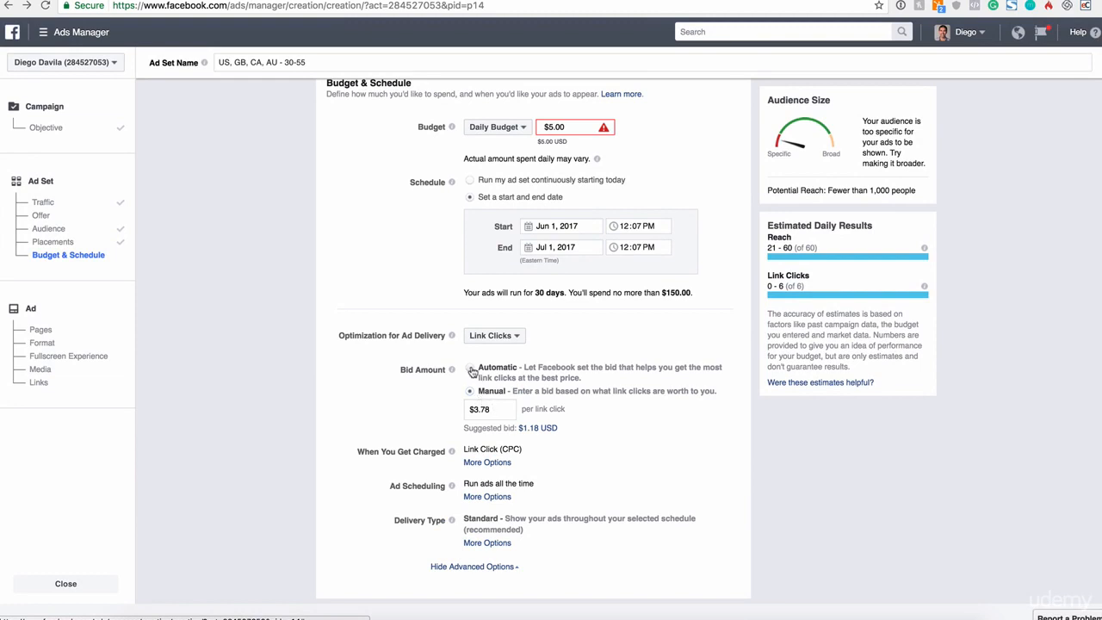
pyautogui.click(471, 369)
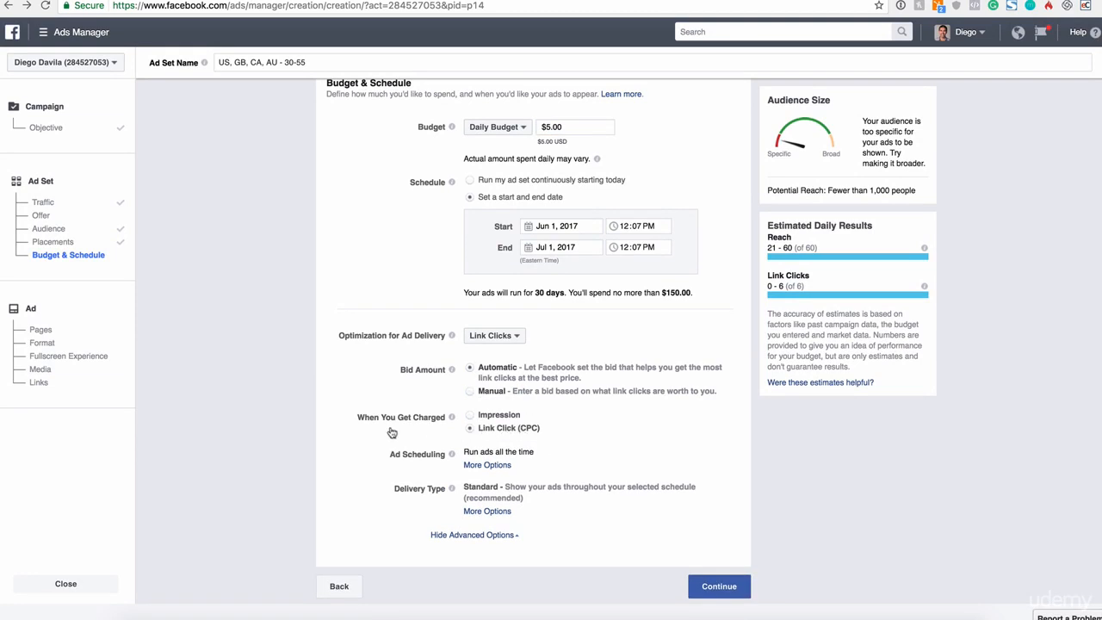
# Step: Try being charged per Impression and return the charging option to Link Click (CPC)
pyautogui.click(471, 417)
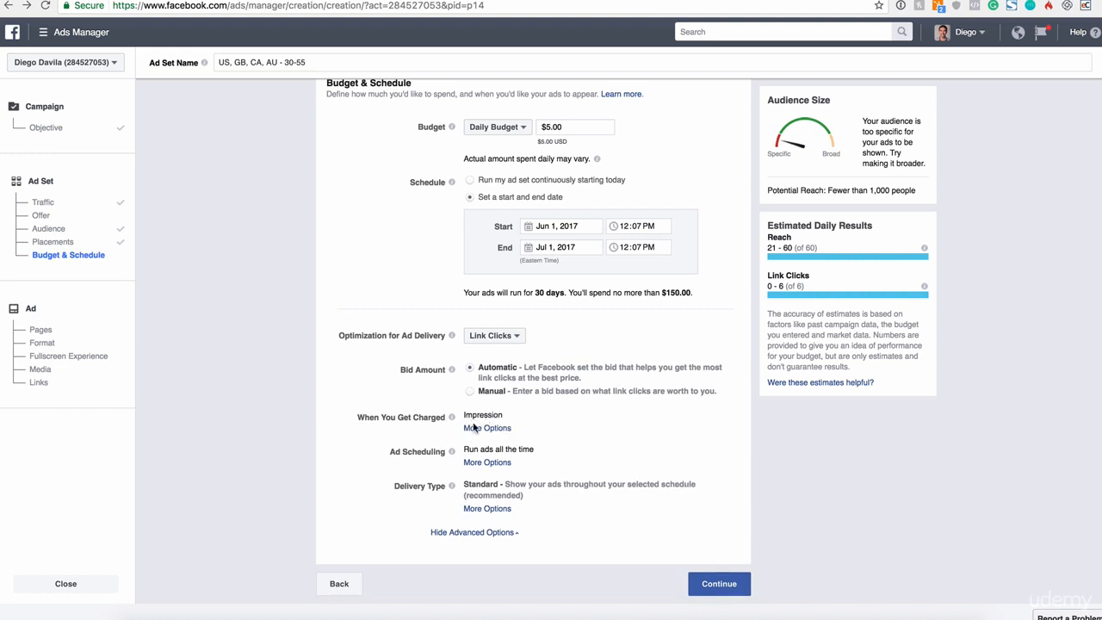
pyautogui.click(483, 427)
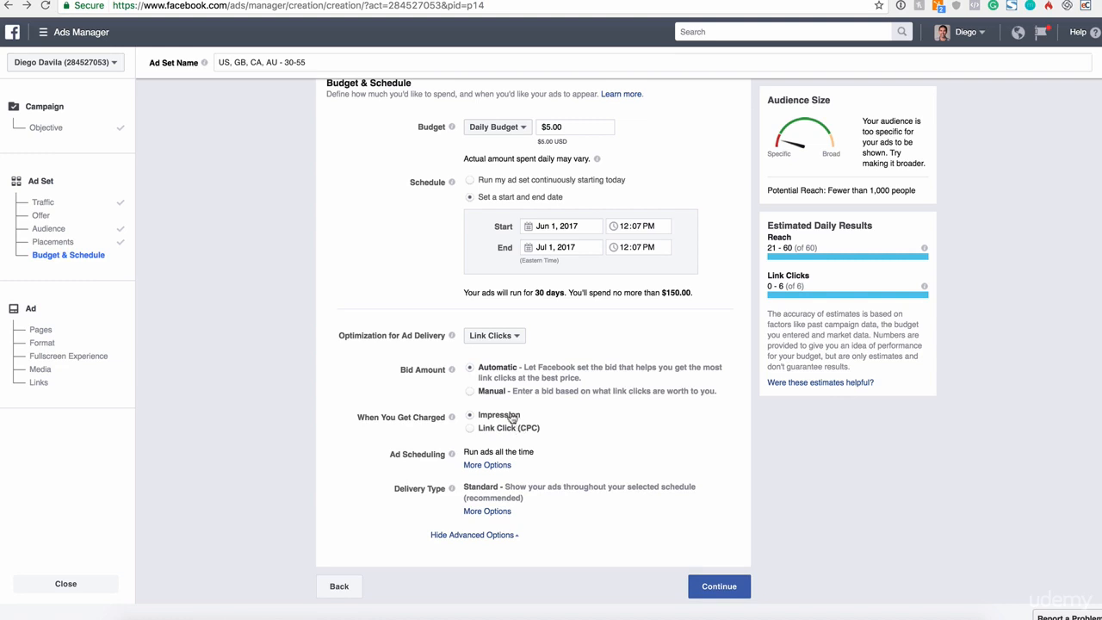
pyautogui.click(470, 428)
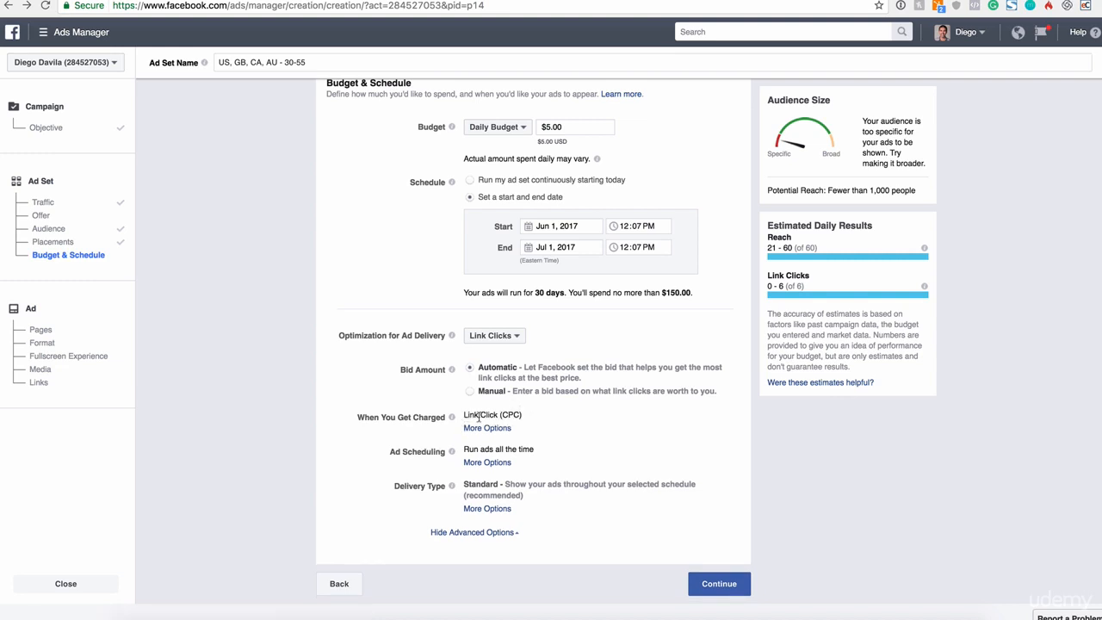
pyautogui.moveTo(464, 416); pyautogui.dragTo(522, 414)
# Step: Continue from the ad set to the ad setup and check which Facebook Pages can represent the business
pyautogui.moveTo(447, 488)
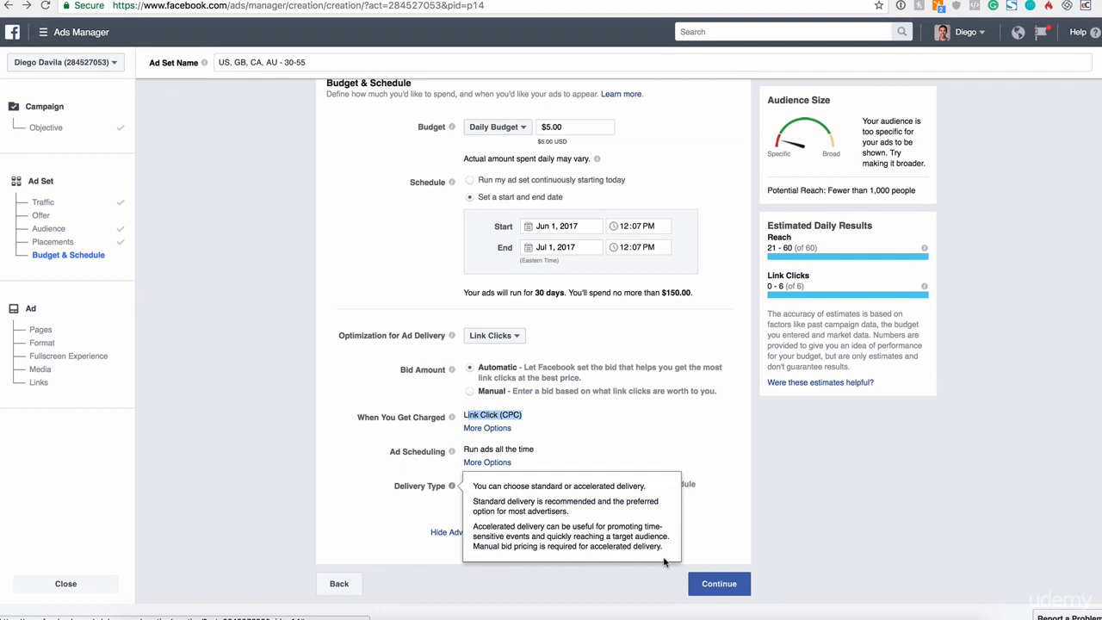
pyautogui.click(717, 584)
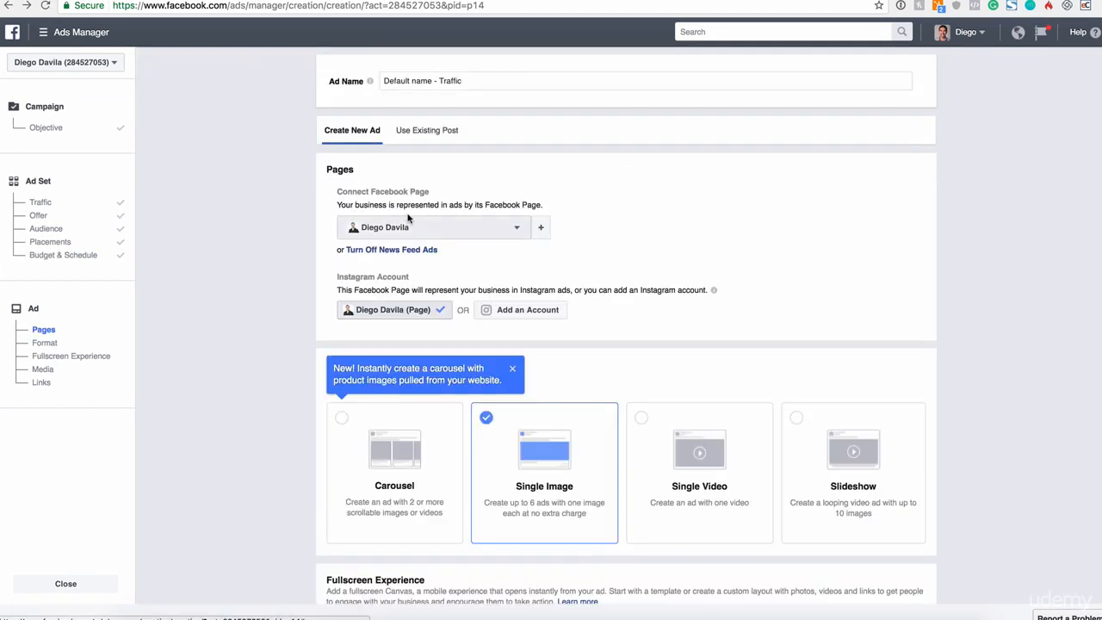
pyautogui.click(486, 229)
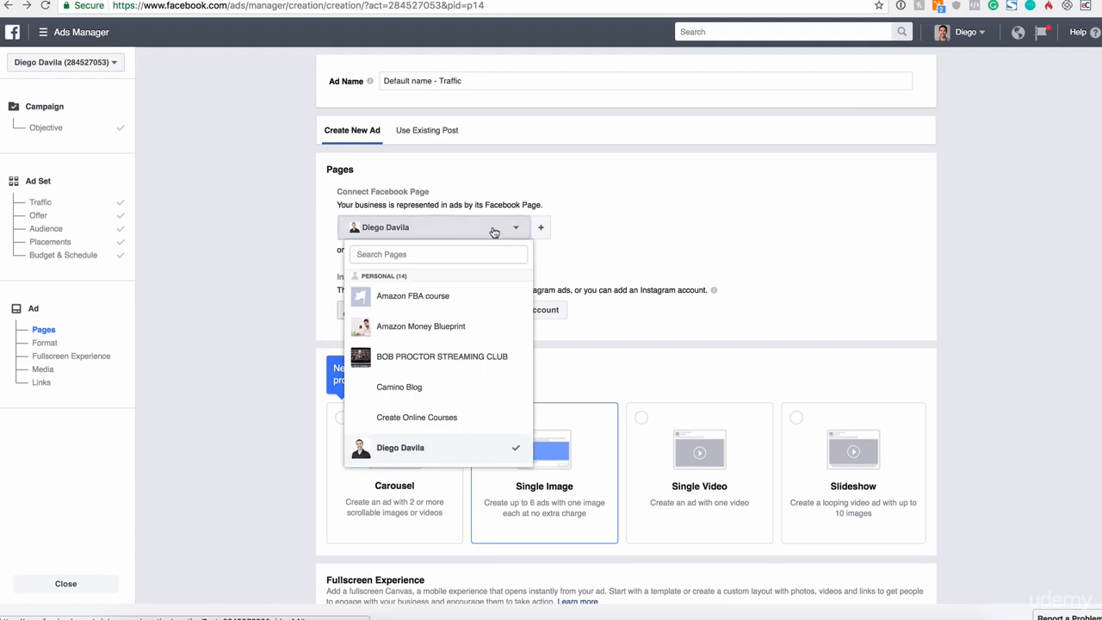
pyautogui.click(663, 234)
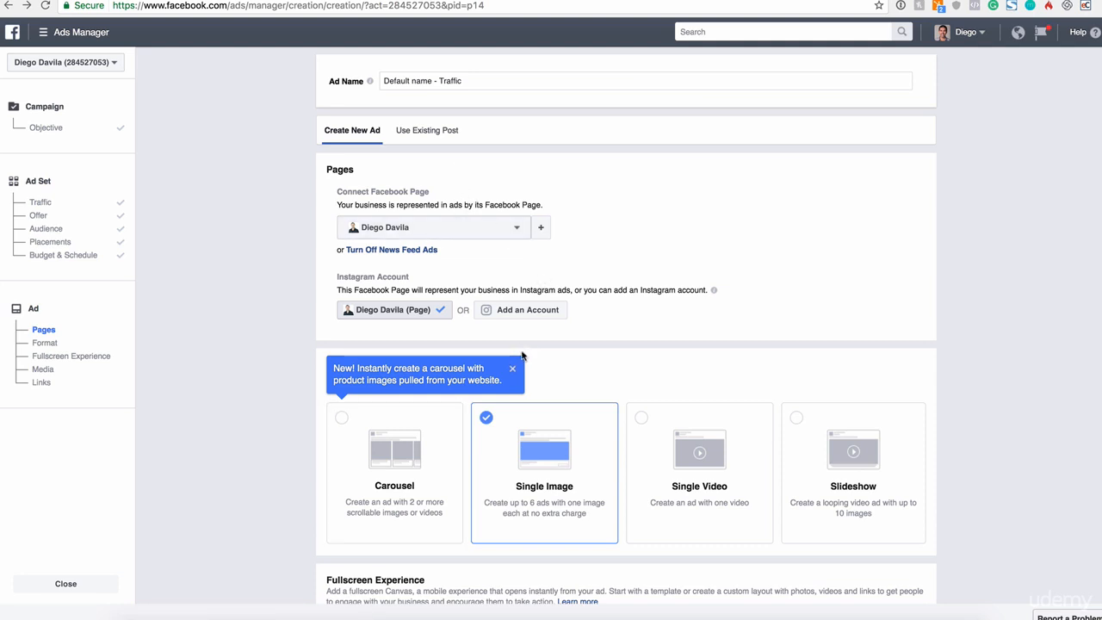
pyautogui.scroll(-2, 600, 300)
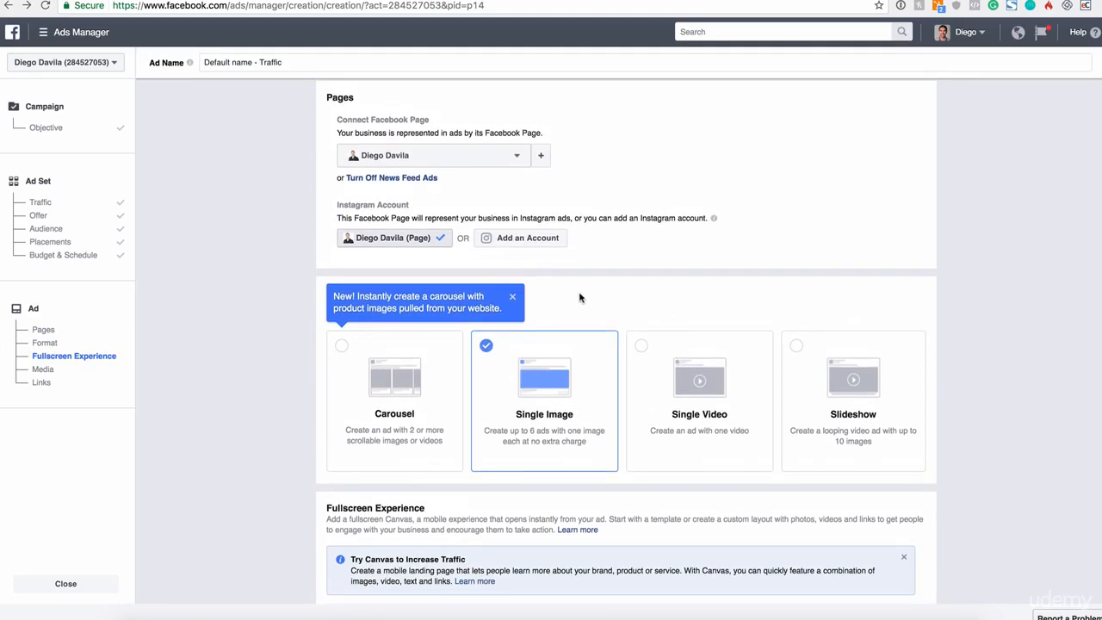
pyautogui.click(488, 159)
pyautogui.click(601, 175)
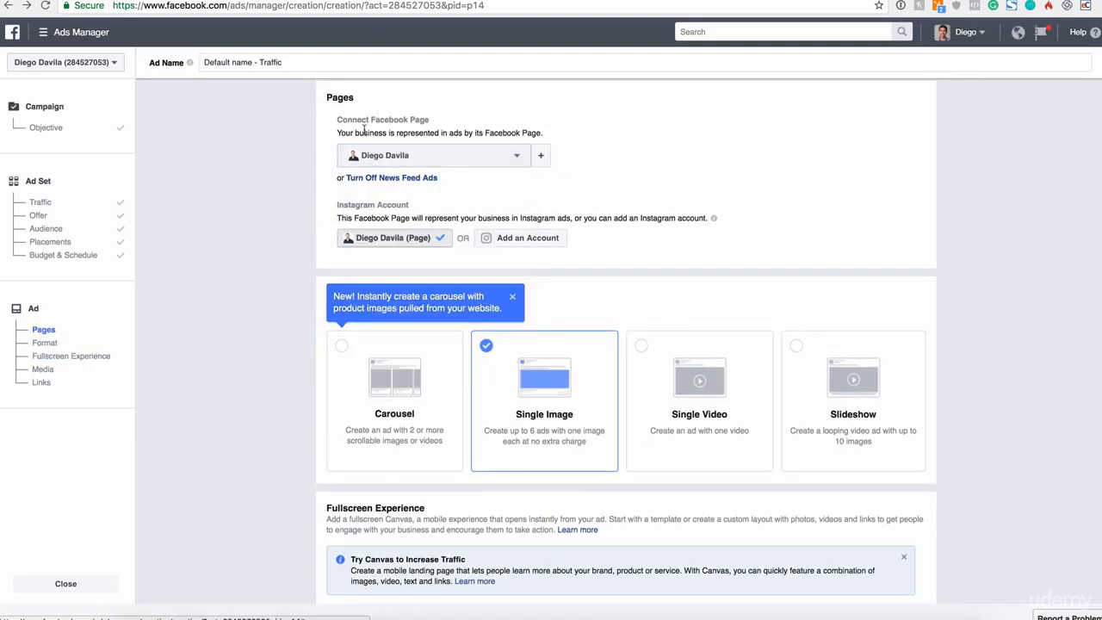
# Step: Switch from the ad's website link setup to diegodavila.com and copy the address of The Complete Facebook Page Domination page
pyautogui.scroll(-5, 376, 172)
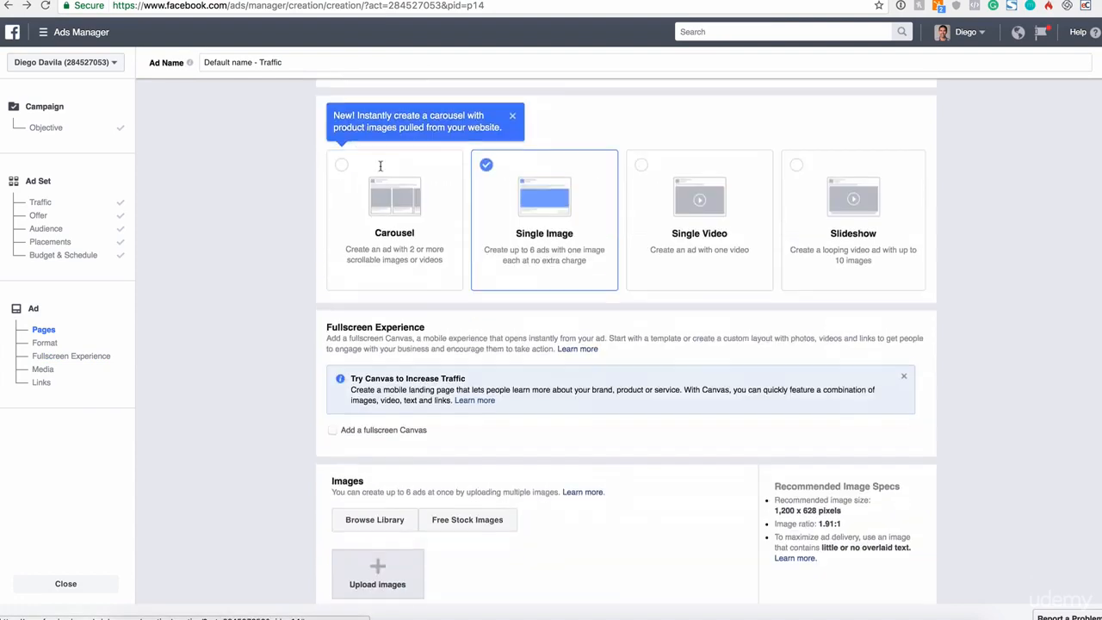
pyautogui.scroll(-10, 417, 224)
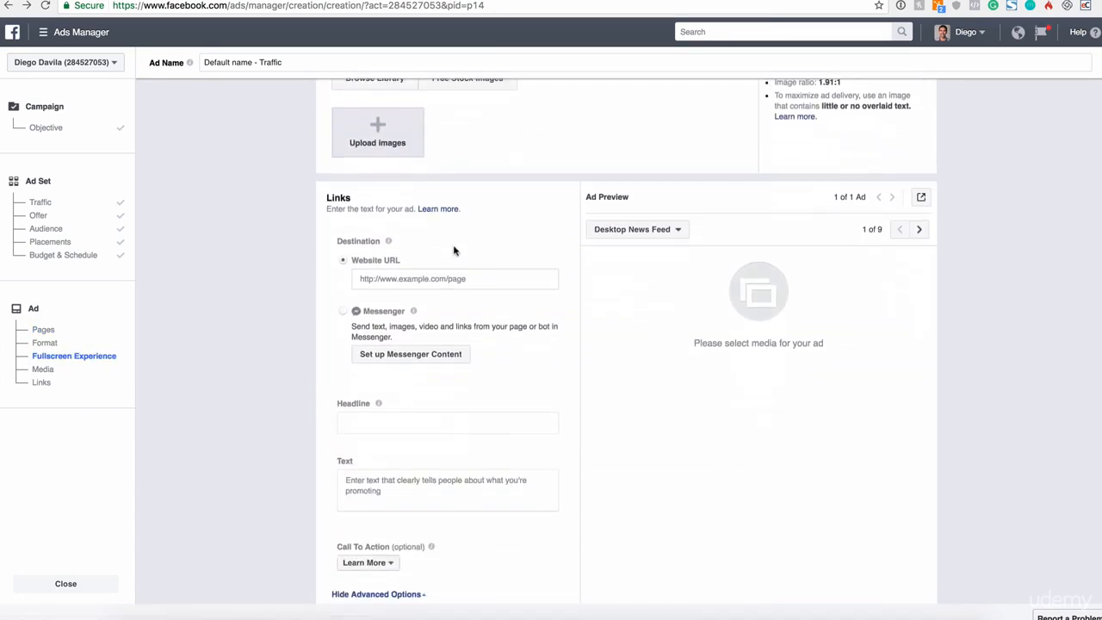
pyautogui.click(474, 216)
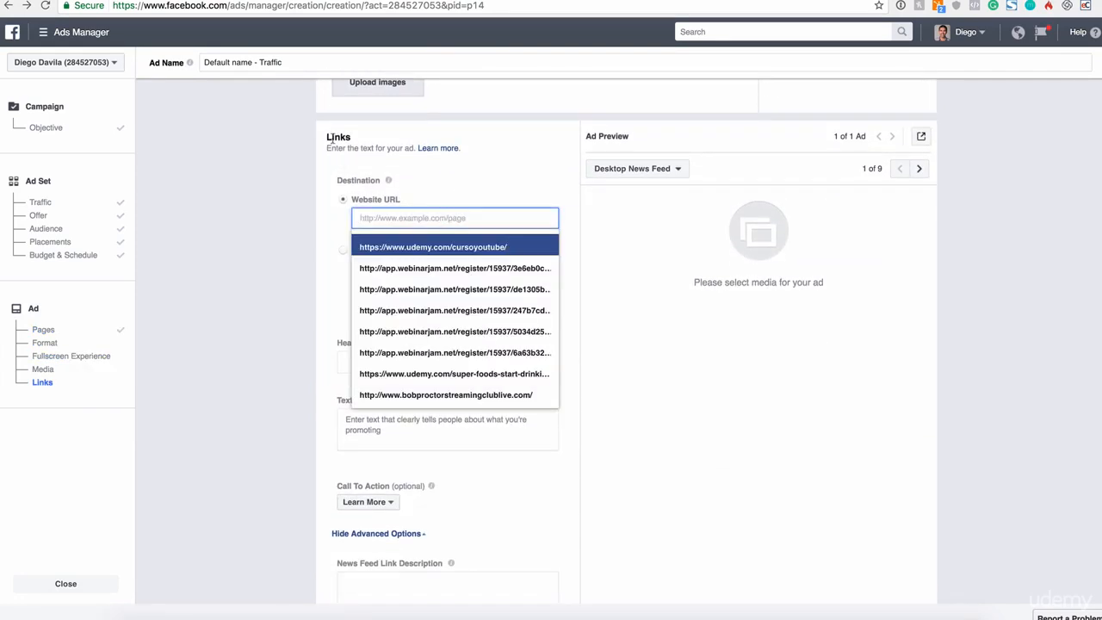
pyautogui.moveTo(323, 138); pyautogui.dragTo(352, 135)
pyautogui.click(395, 216)
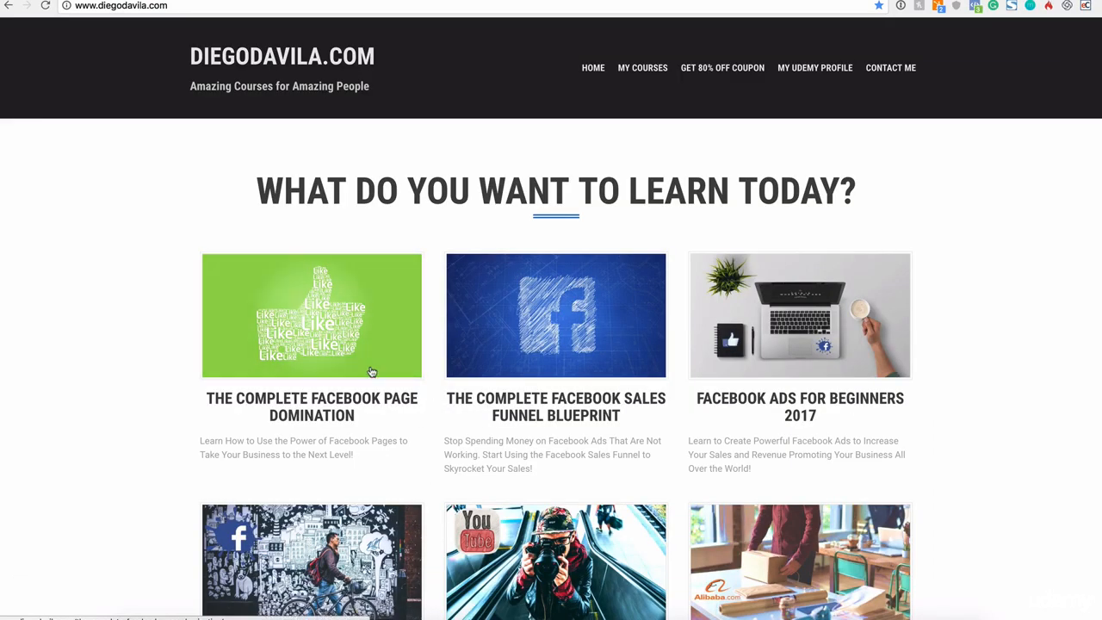
pyautogui.click(323, 344)
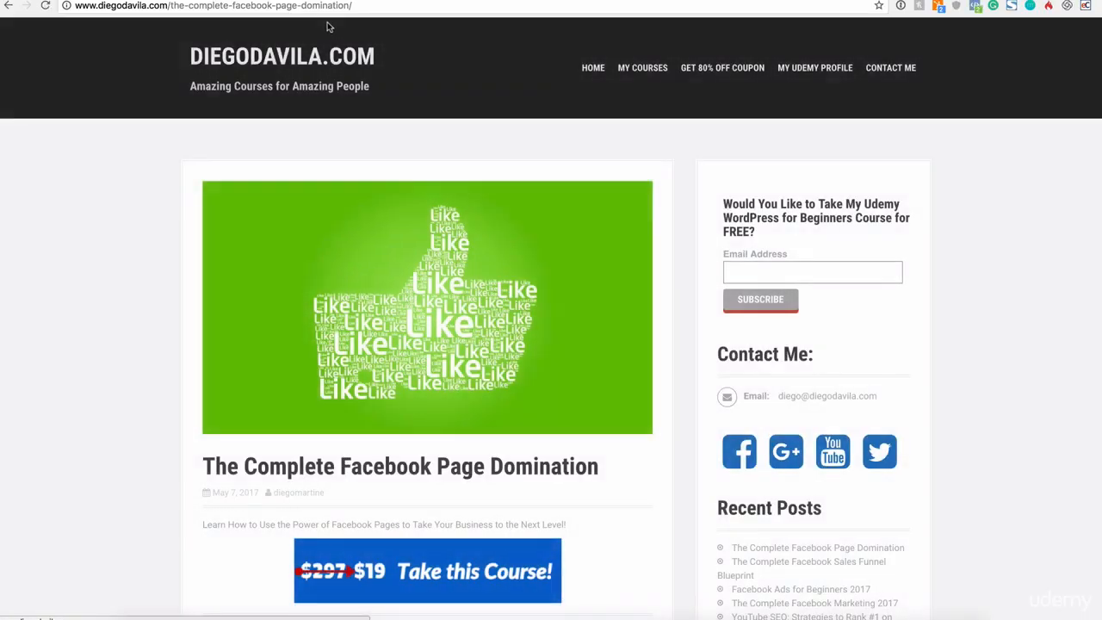
pyautogui.click(323, 6)
pyautogui.rightClick(323, 6)
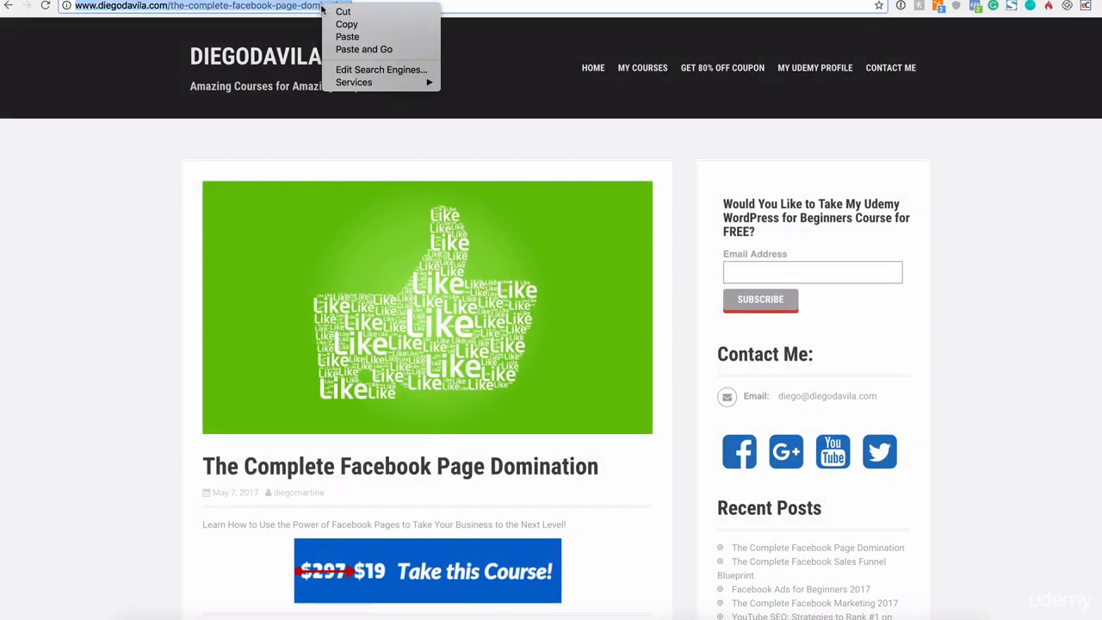
pyautogui.click(331, 25)
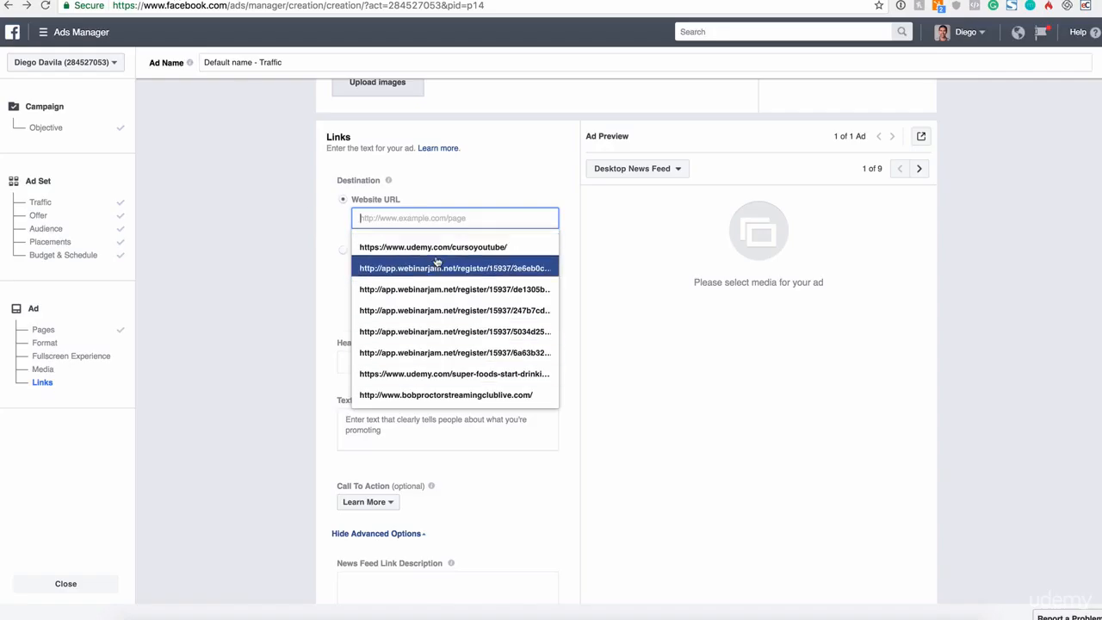
# Step: Paste the copied course page address as the ad's Website URL and open the ad text for editing
pyautogui.rightClick(418, 222)
pyautogui.click(442, 287)
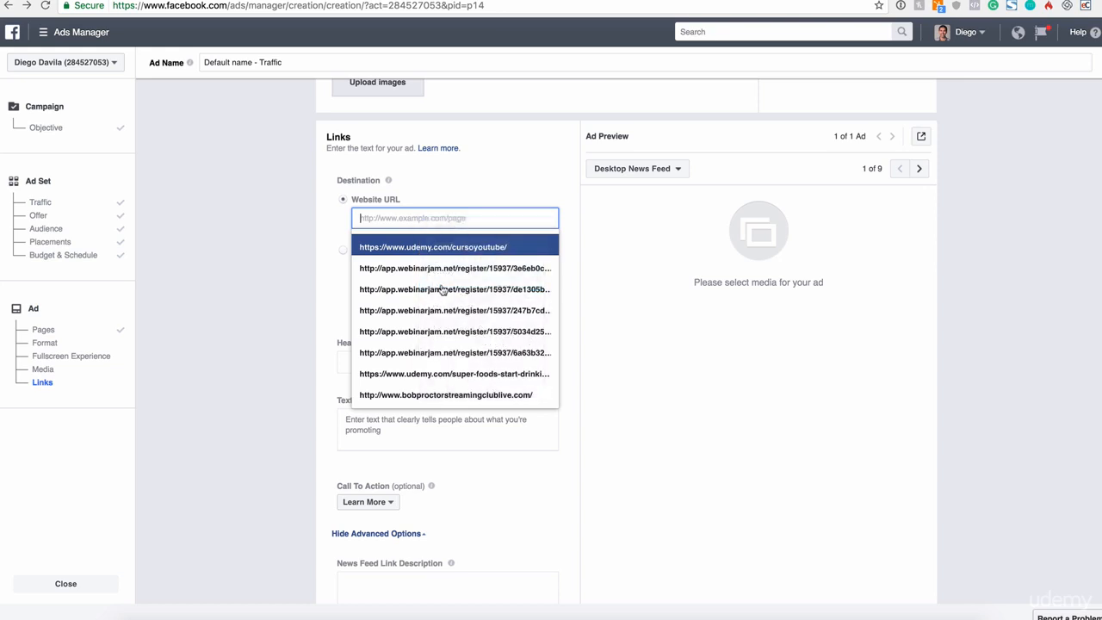
pyautogui.click(486, 249)
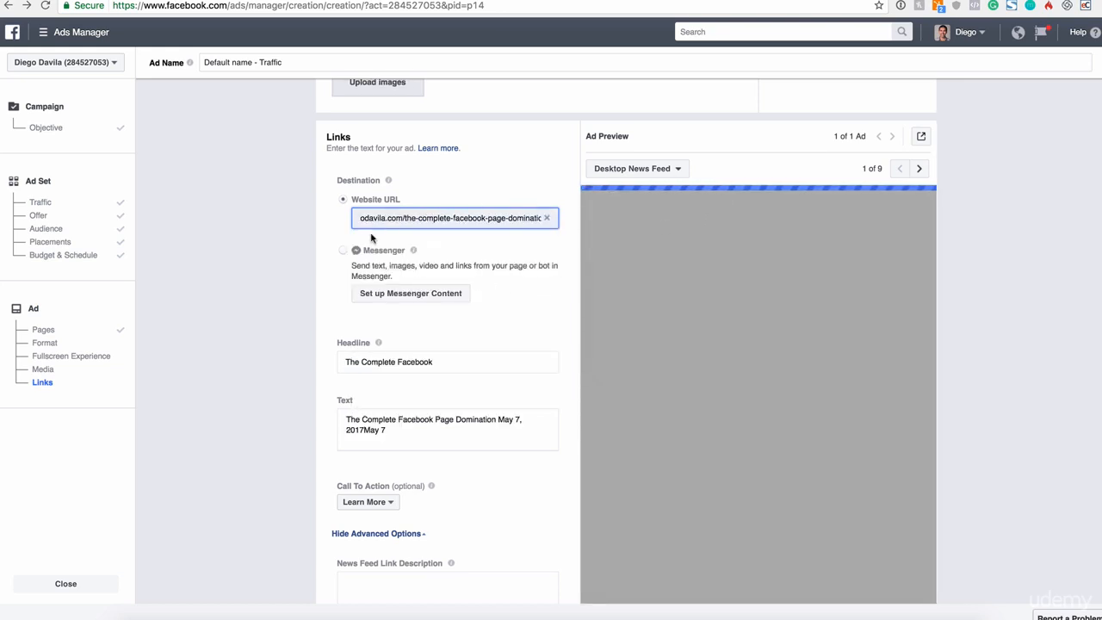
pyautogui.moveTo(378, 363)
pyautogui.mouseDown()
pyautogui.moveTo(297, 355)
pyautogui.moveTo(440, 362)
pyautogui.moveTo(366, 366)
pyautogui.mouseUp()
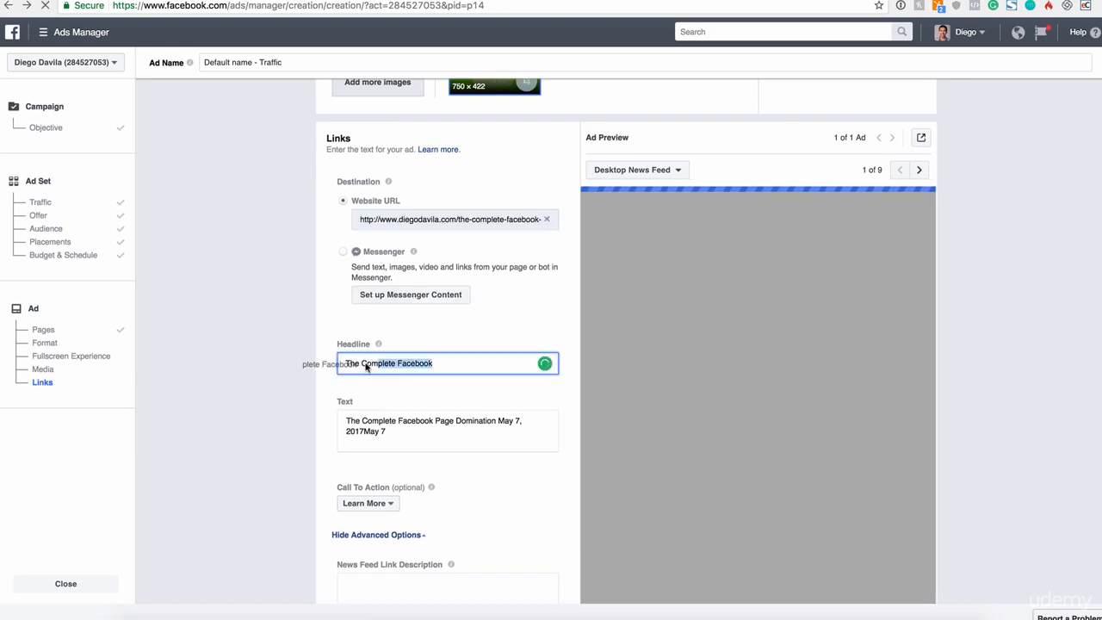
pyautogui.click(344, 419)
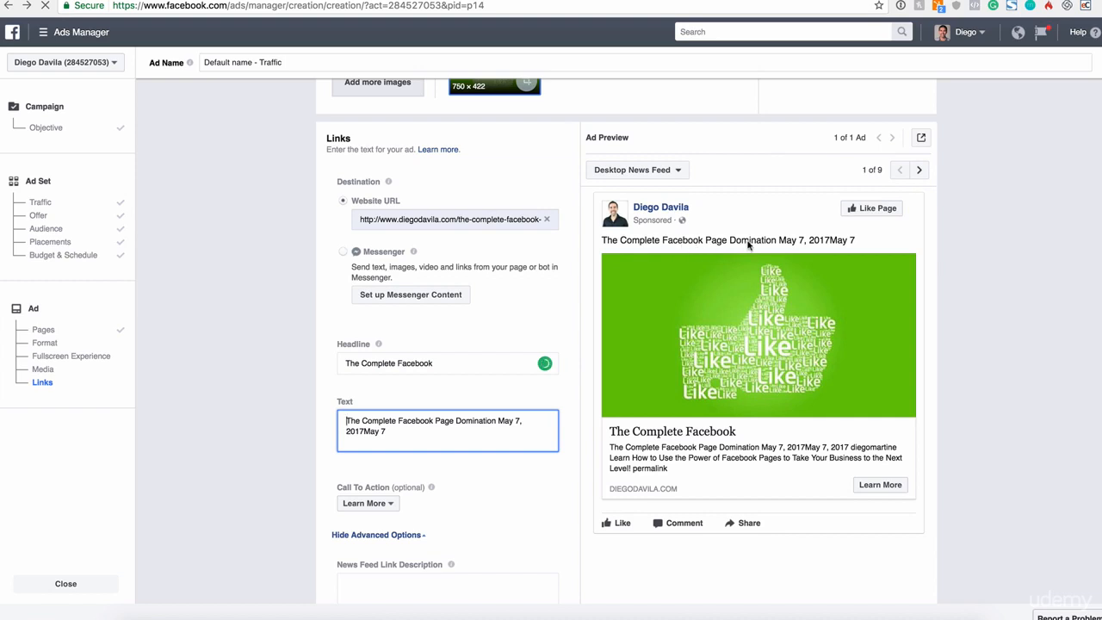
# Step: Check the ad text and examine the available Call To Action choices, keeping Learn More
pyautogui.moveTo(419, 429); pyautogui.dragTo(314, 409)
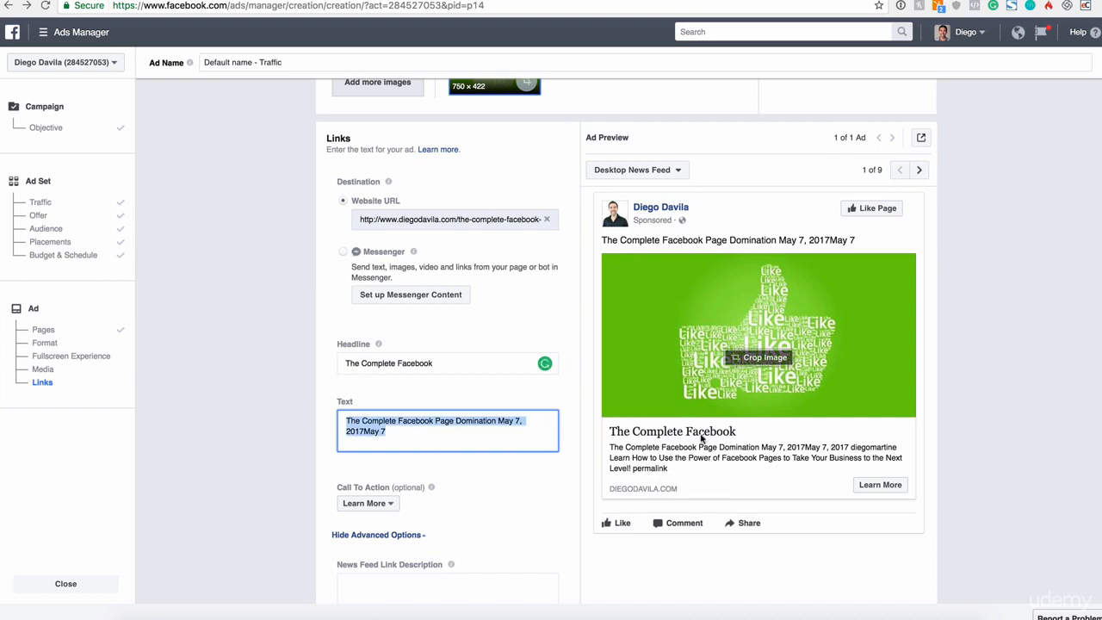
pyautogui.scroll(-3, 439, 362)
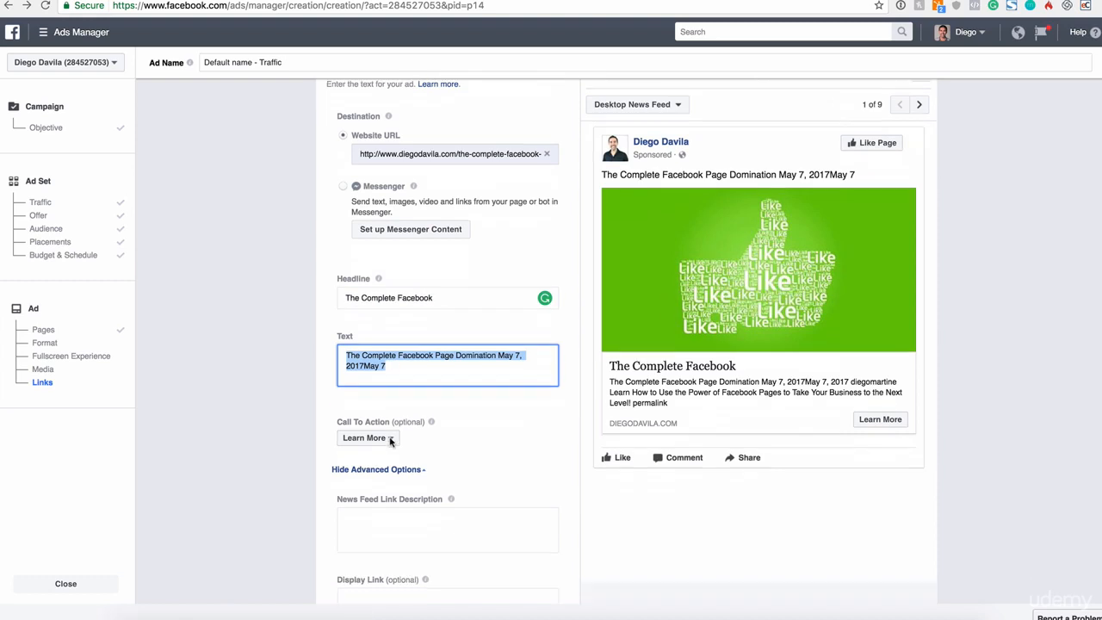
pyautogui.click(379, 387)
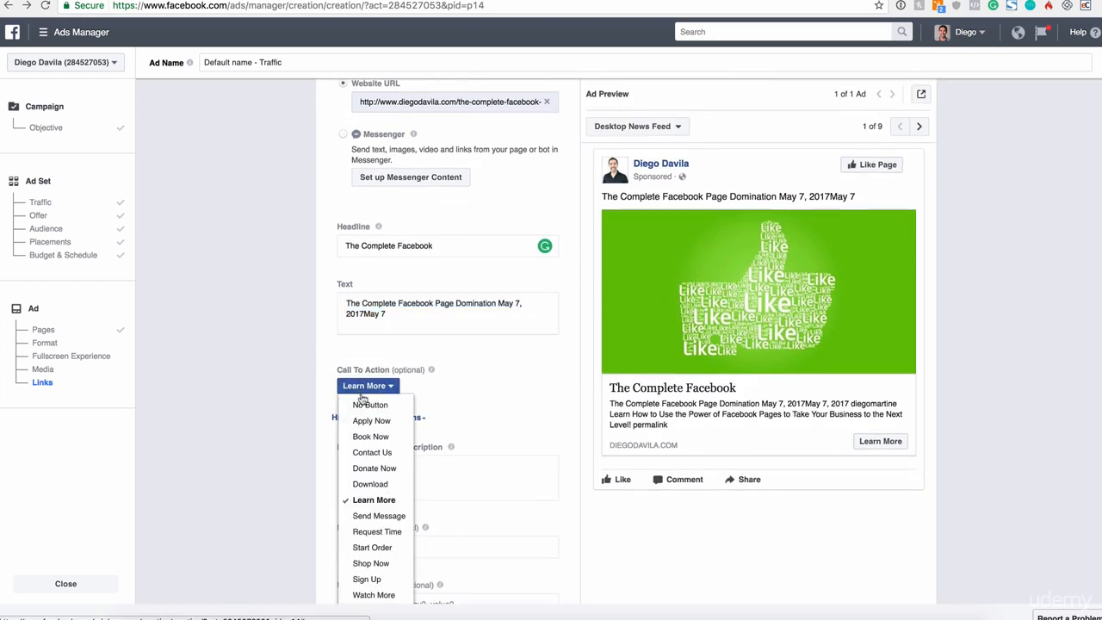
pyautogui.scroll(-4, 357, 517)
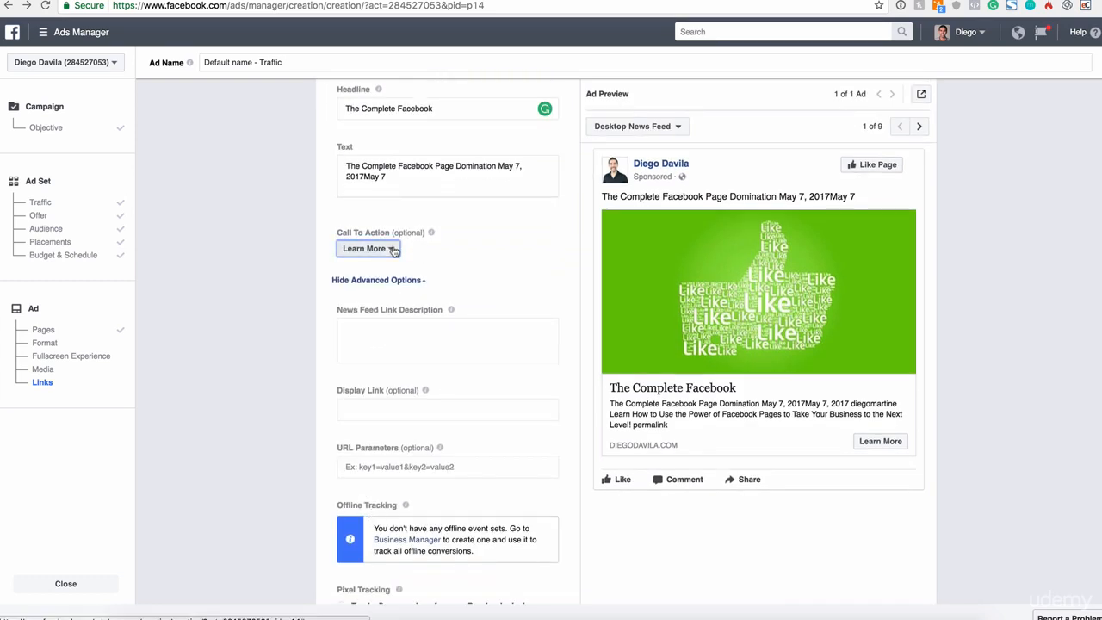
pyautogui.click(379, 249)
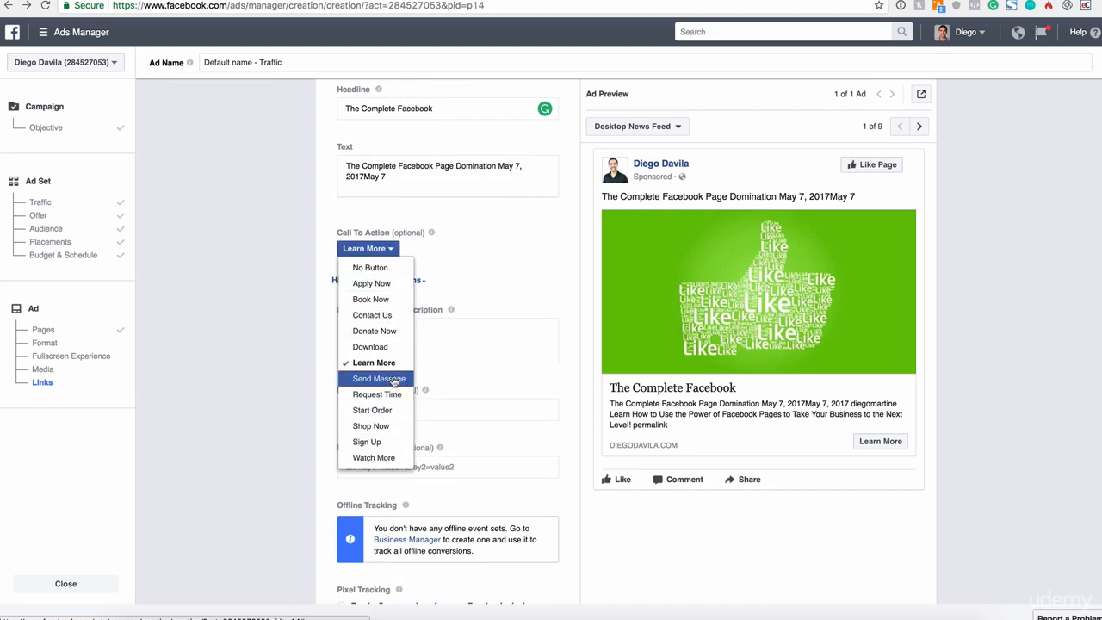
pyautogui.click(471, 288)
pyautogui.click(393, 248)
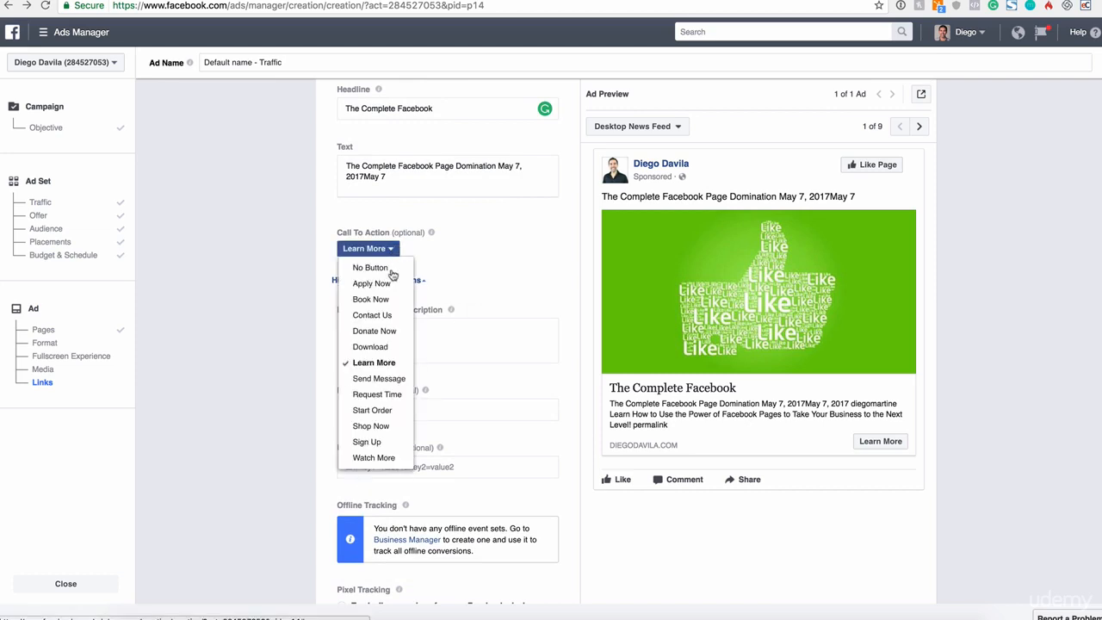
pyautogui.click(498, 269)
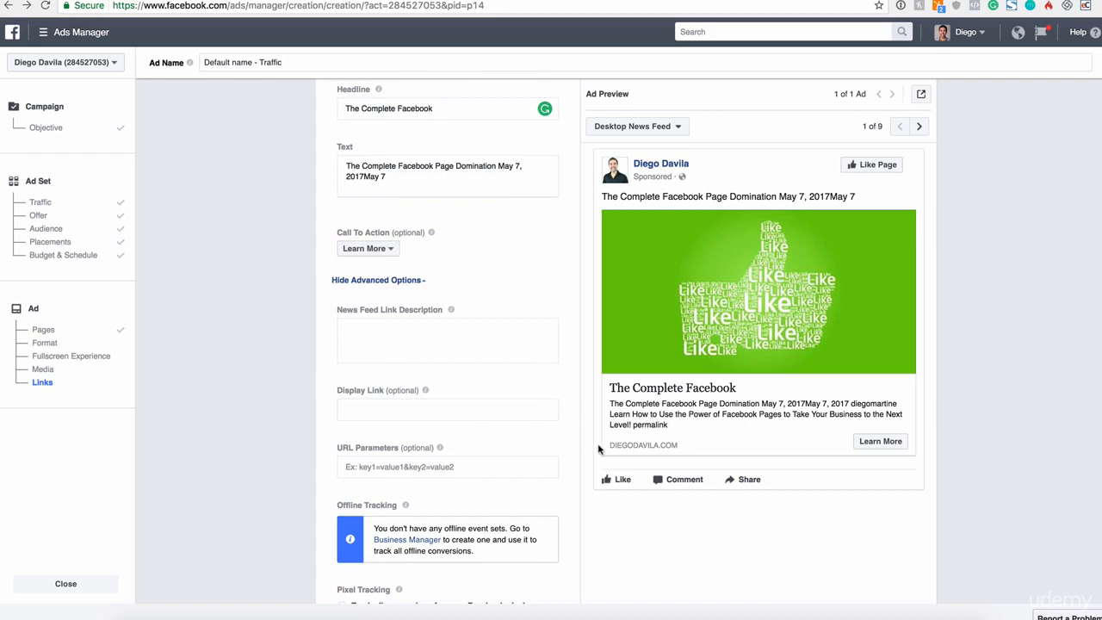
# Step: Review the ad's optional Display Link, URL Parameters and Pixel Tracking settings together with the Desktop News Feed preview before ordering
pyautogui.scroll(-2, 413, 389)
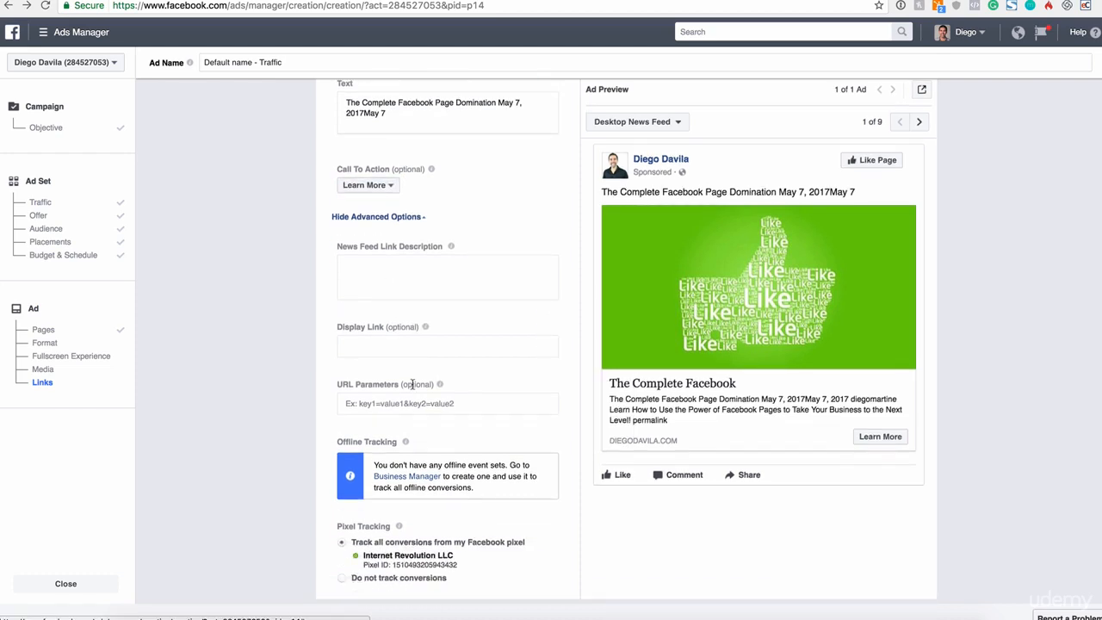
pyautogui.click(393, 350)
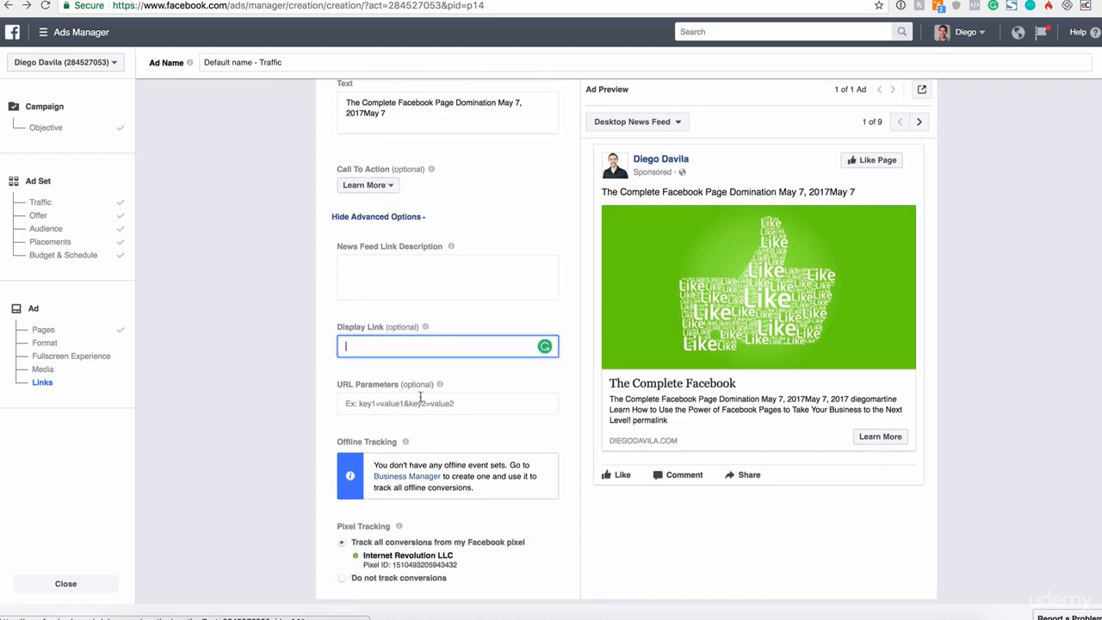
pyautogui.scroll(-3, 420, 398)
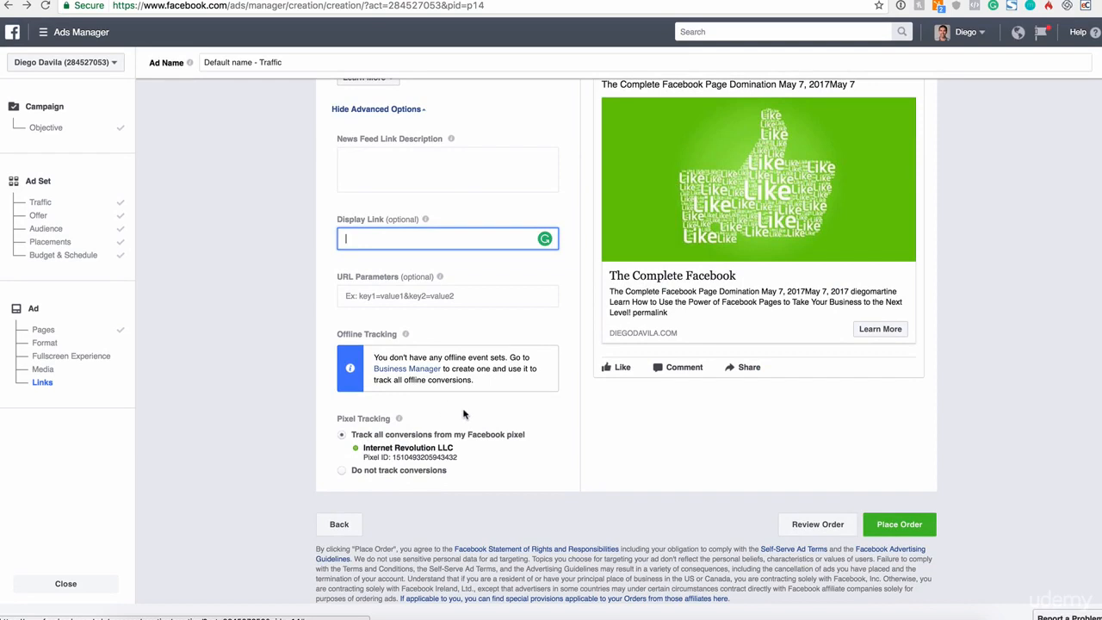
pyautogui.scroll(5, 614, 412)
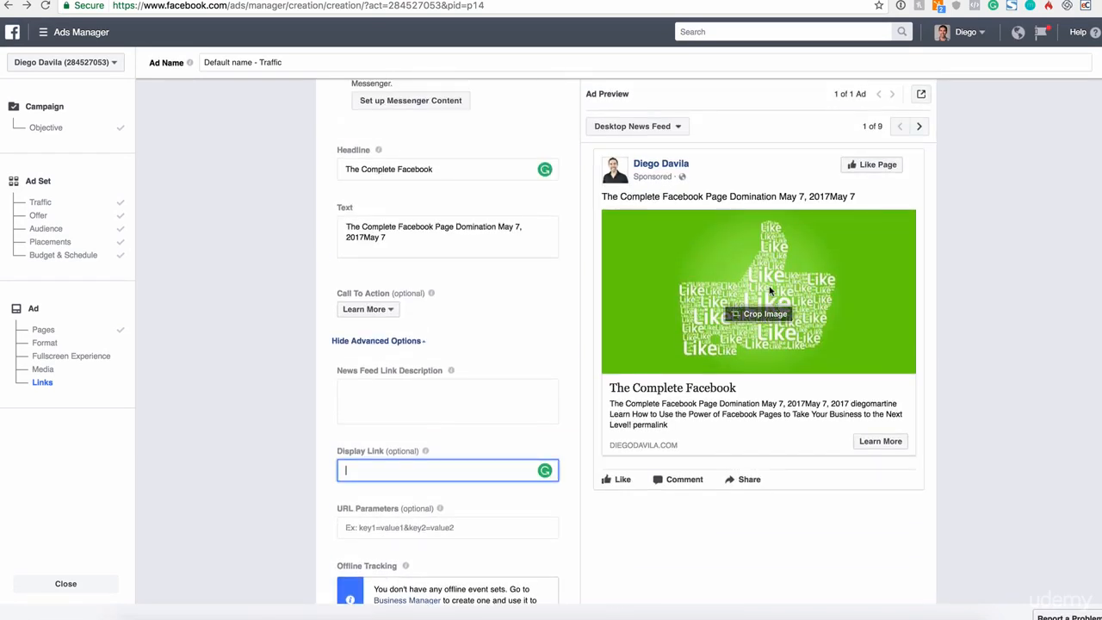
pyautogui.scroll(2, 772, 267)
pyautogui.scroll(-2, 803, 344)
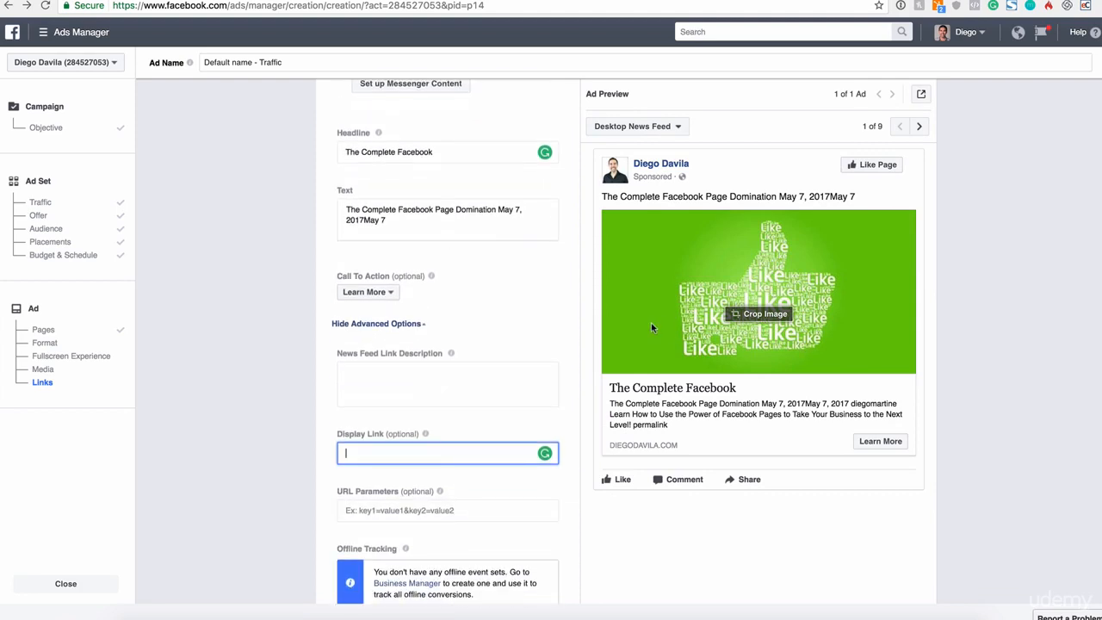
pyautogui.scroll(-3, 904, 510)
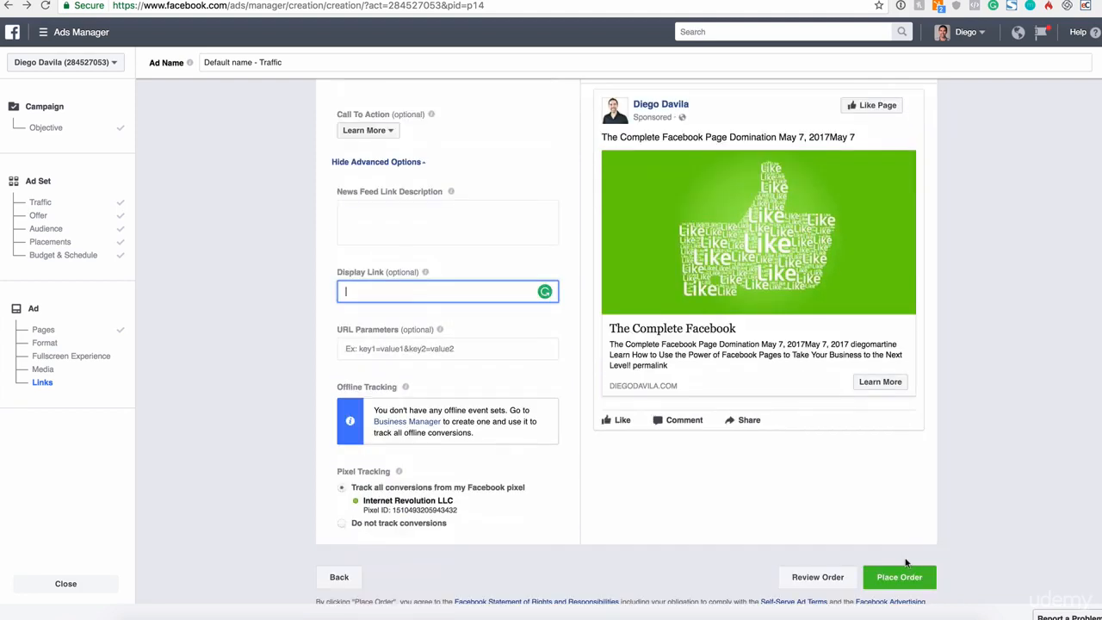